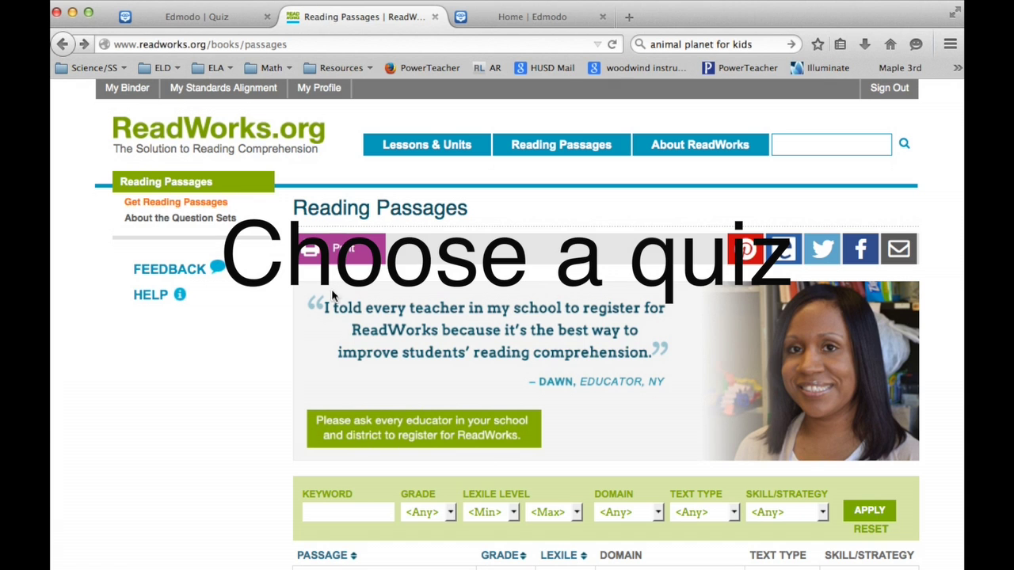
Filter the ReadWorks reading passages by the keyword "space".
{"action": "scroll", "coordinate": [325, 319], "scroll_direction": "down", "scroll_amount": 2}
{"action": "scroll", "coordinate": [325, 319], "scroll_direction": "up", "scroll_amount": 2}
{"action": "scroll", "coordinate": [325, 320], "scroll_direction": "down", "scroll_amount": 2}
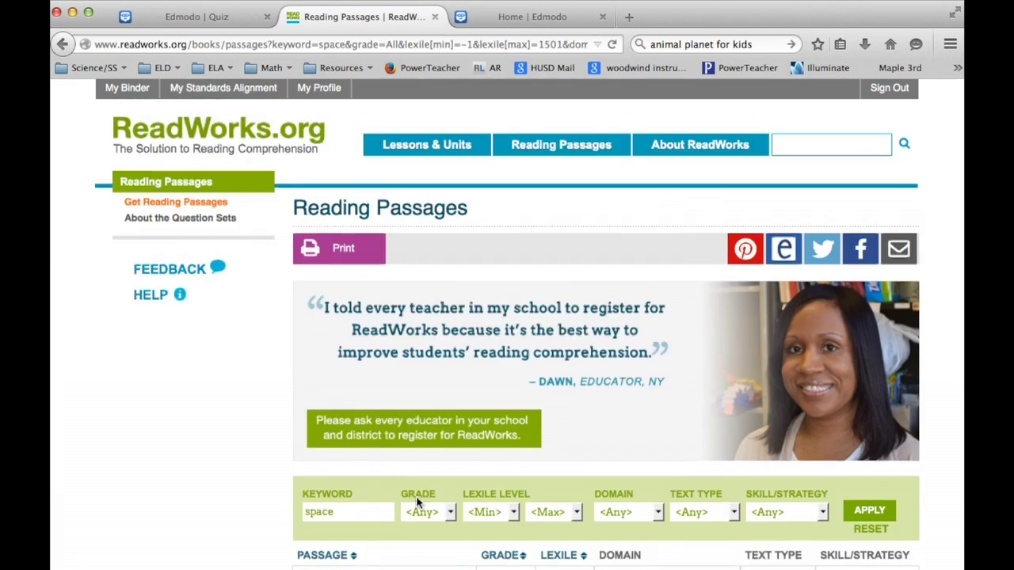
Find the grade 2 passage "Objects in Space" in the filtered list and open its page.
{"action": "scroll", "coordinate": [579, 362], "scroll_direction": "down", "scroll_amount": 5}
{"action": "scroll", "coordinate": [575, 364], "scroll_direction": "down", "scroll_amount": 10}
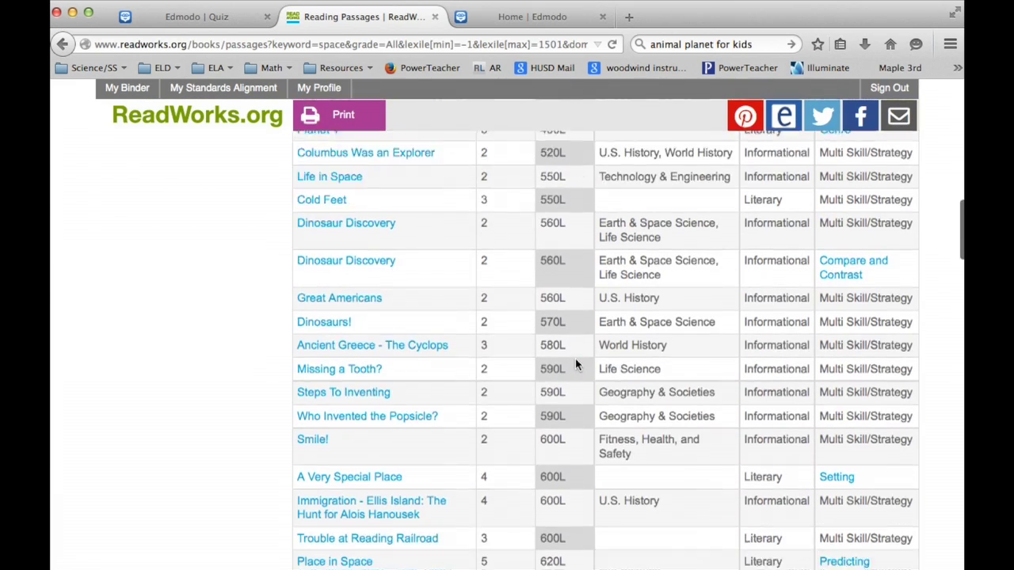
{"action": "scroll", "coordinate": [575, 363], "scroll_direction": "down", "scroll_amount": 2}
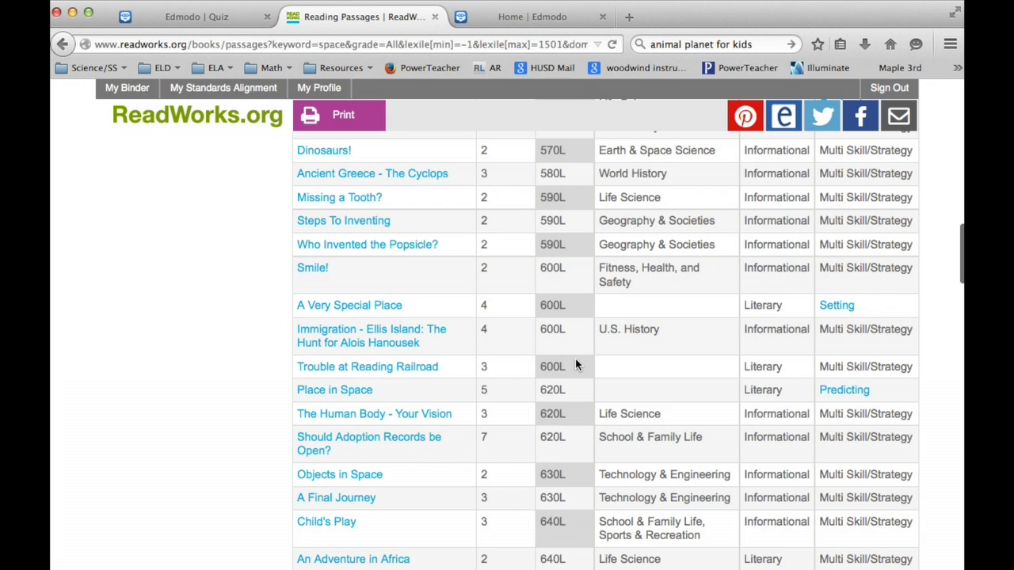
{"action": "scroll", "coordinate": [575, 364], "scroll_direction": "down", "scroll_amount": 2}
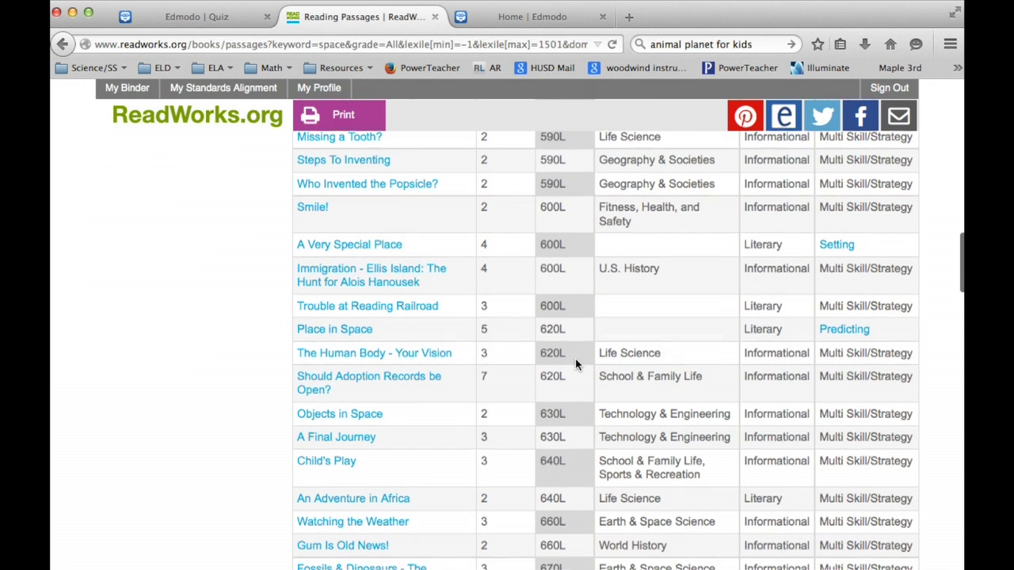
{"action": "scroll", "coordinate": [575, 364], "scroll_direction": "down", "scroll_amount": 1}
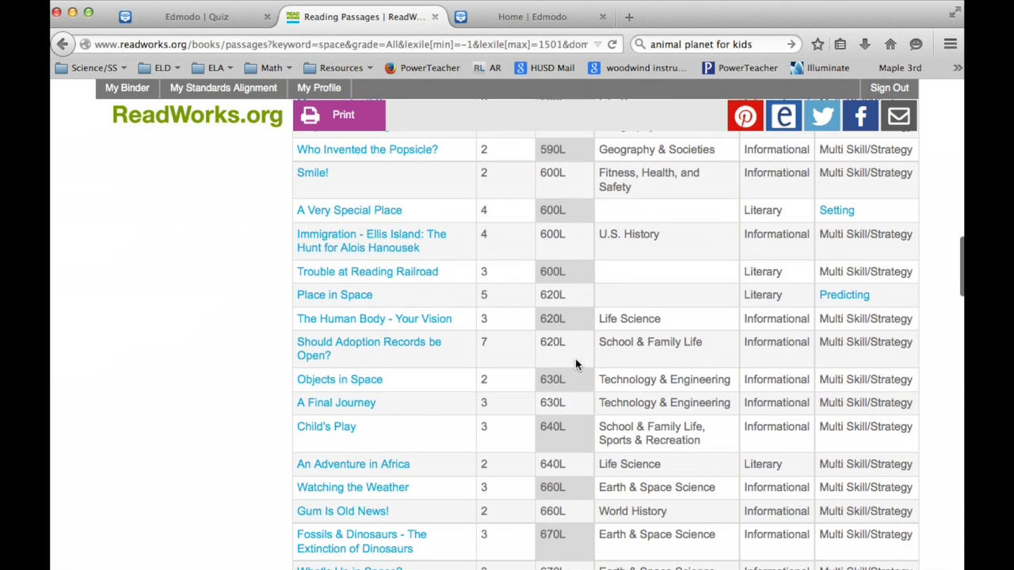
{"action": "left_click", "coordinate": [362, 380]}
Open the Objects in Space Passage & Question Set and download it as the file 630_objects_in_space.pdf.
{"action": "scroll", "coordinate": [362, 379], "scroll_direction": "down", "scroll_amount": 2}
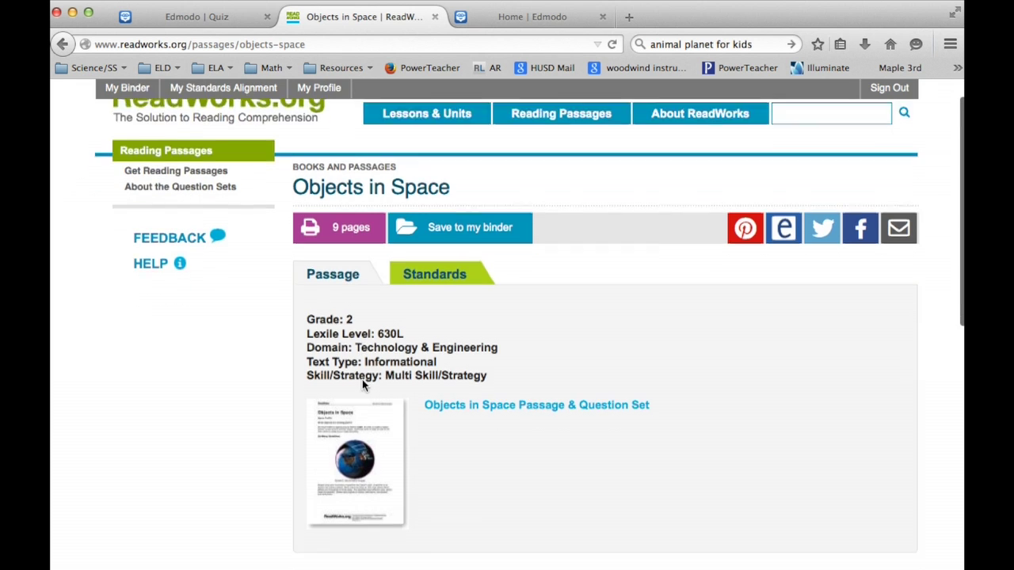
{"action": "left_click", "coordinate": [493, 385]}
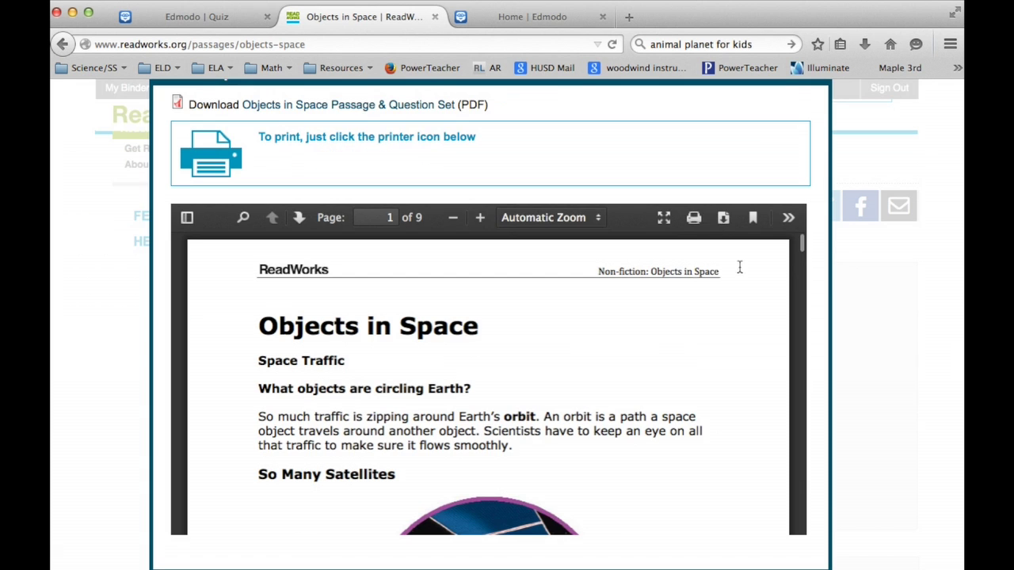
{"action": "left_click", "coordinate": [723, 220]}
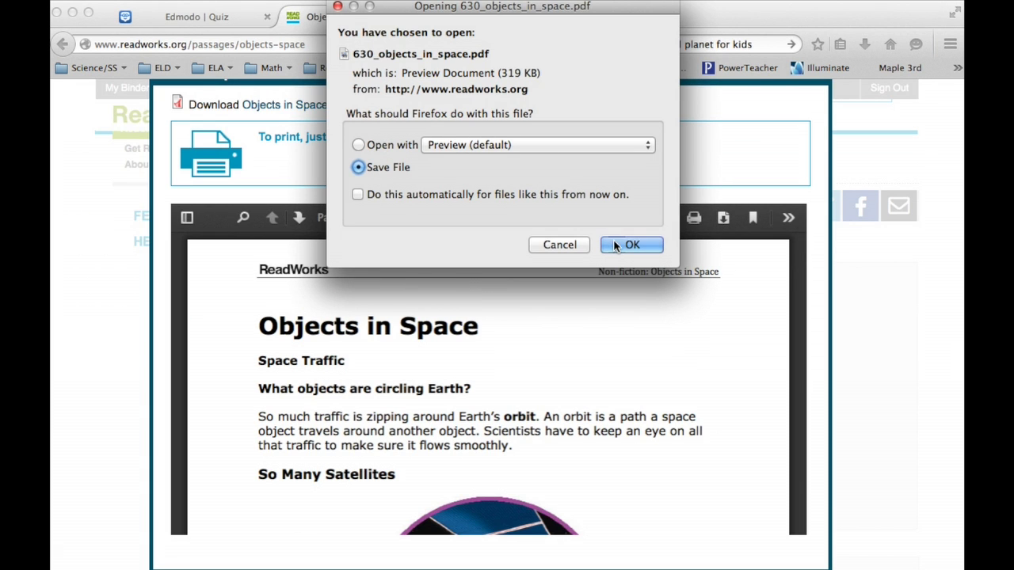
{"action": "left_click", "coordinate": [614, 245]}
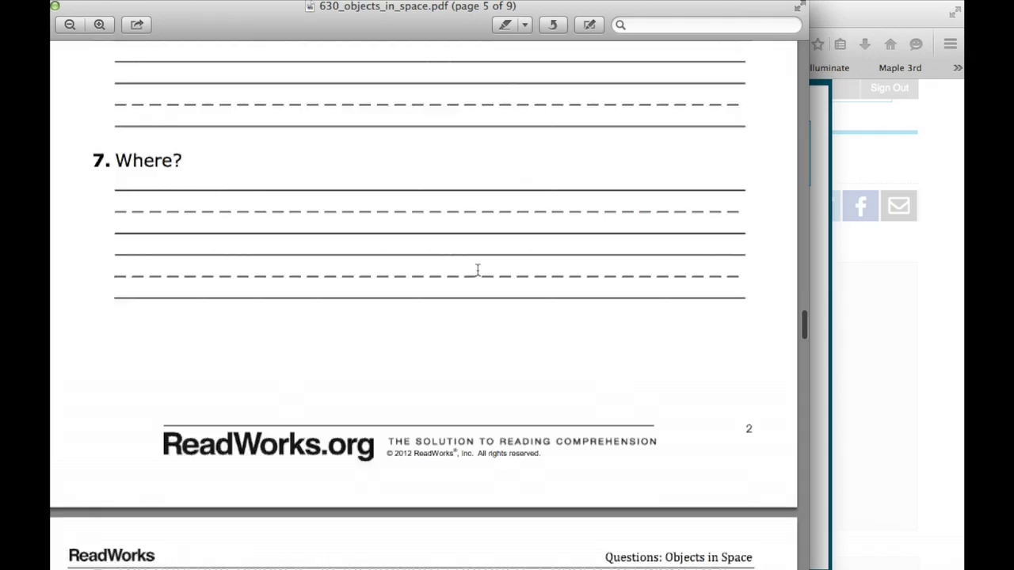
Examine the question pages and the Teacher Guide and Answer Key in the downloaded PDF.
{"action": "scroll", "coordinate": [594, 267], "scroll_direction": "down", "scroll_amount": 10}
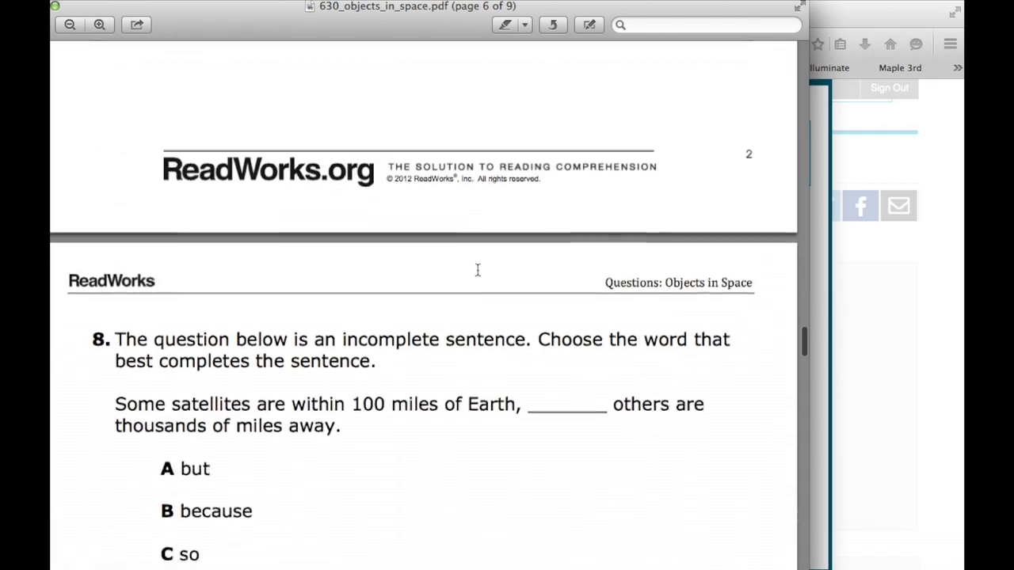
{"action": "scroll", "coordinate": [478, 270], "scroll_direction": "down", "scroll_amount": 20}
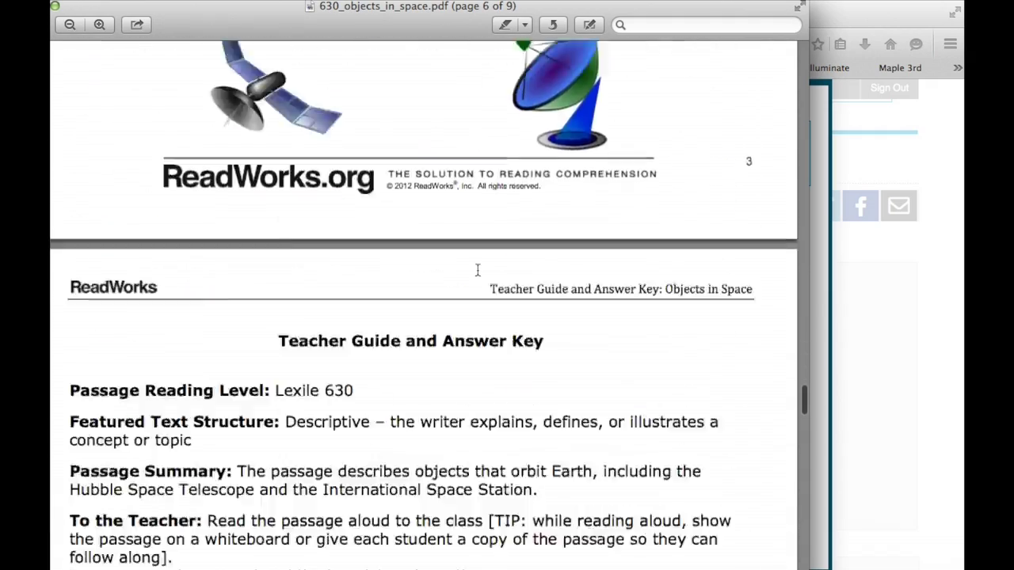
{"action": "scroll", "coordinate": [478, 270], "scroll_direction": "down", "scroll_amount": 12}
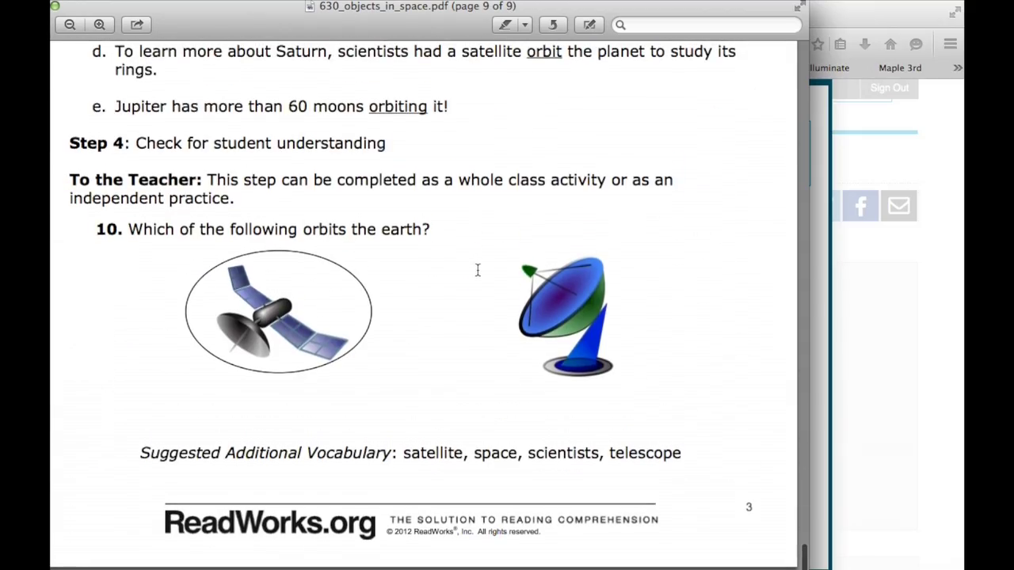
{"action": "scroll", "coordinate": [477, 270], "scroll_direction": "up", "scroll_amount": 12}
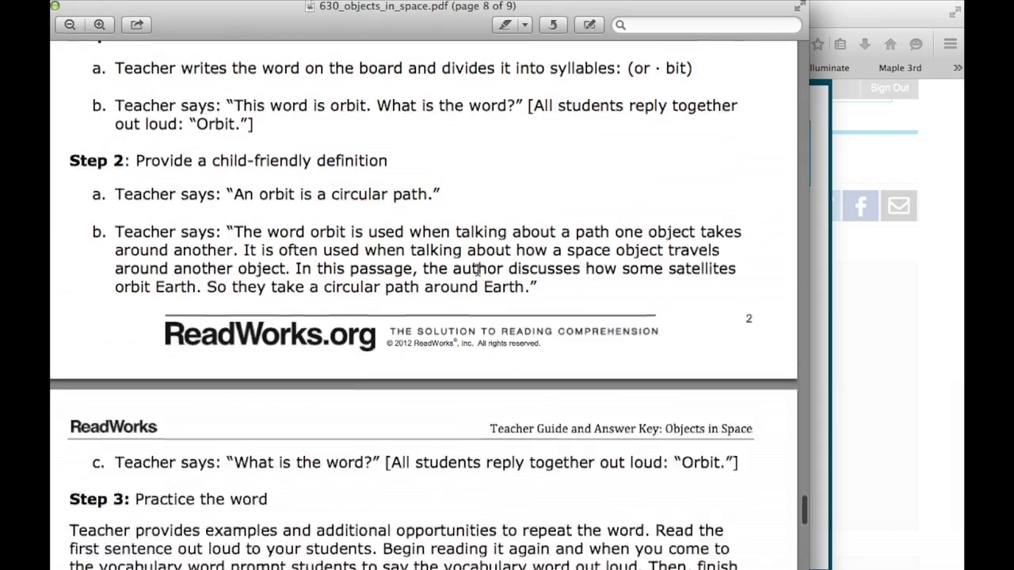
{"action": "scroll", "coordinate": [477, 270], "scroll_direction": "up", "scroll_amount": 20}
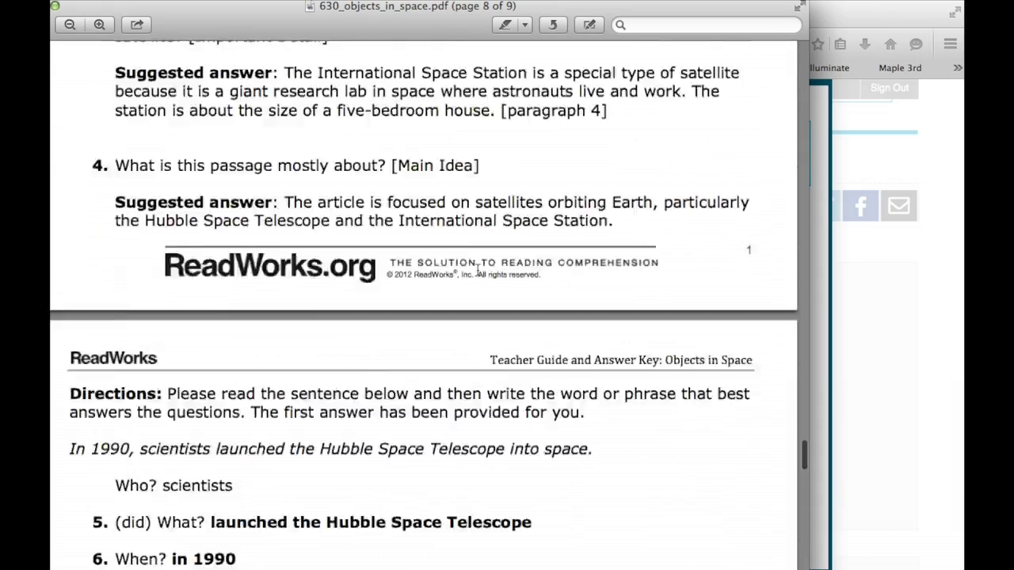
{"action": "scroll", "coordinate": [477, 270], "scroll_direction": "up", "scroll_amount": 20}
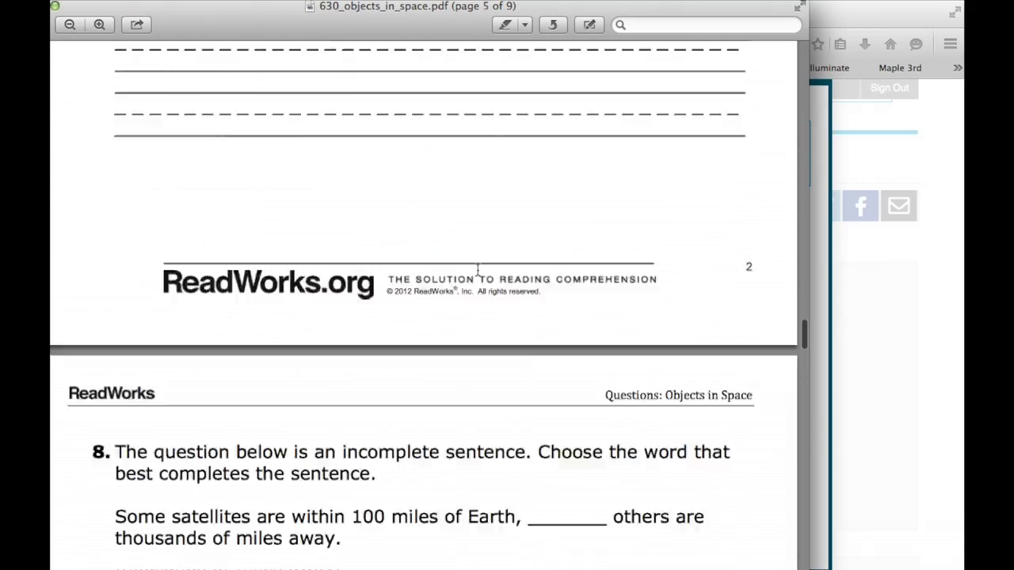
{"action": "scroll", "coordinate": [269, 333], "scroll_direction": "up", "scroll_amount": 8}
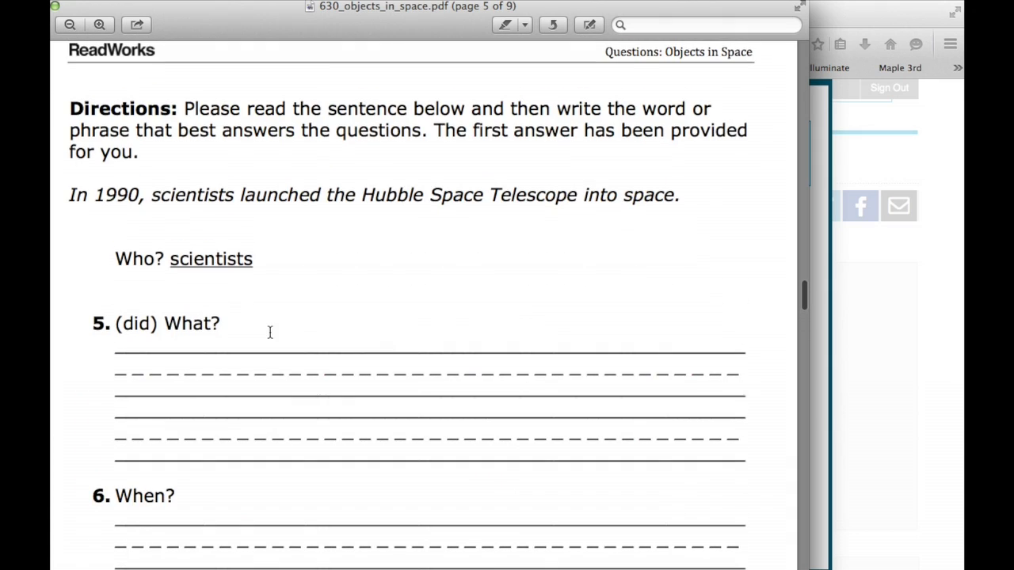
Review the PDF from the first page of the passage through the student questions to decide which pages to keep.
{"action": "double_click", "coordinate": [168, 25]}
{"action": "scroll", "coordinate": [570, 385], "scroll_direction": "up", "scroll_amount": 20}
{"action": "scroll", "coordinate": [569, 386], "scroll_direction": "down", "scroll_amount": 15}
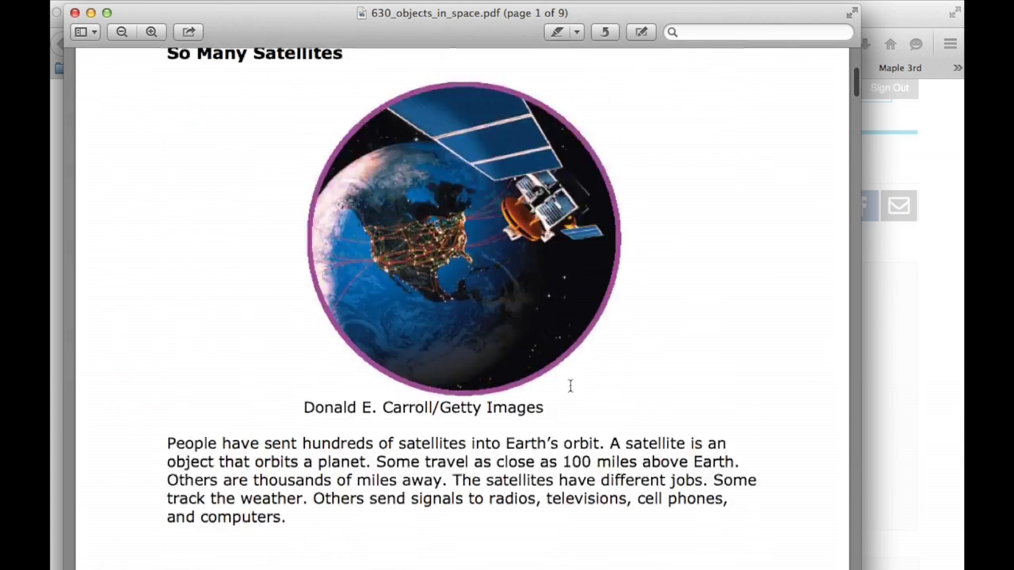
{"action": "scroll", "coordinate": [569, 385], "scroll_direction": "down", "scroll_amount": 20}
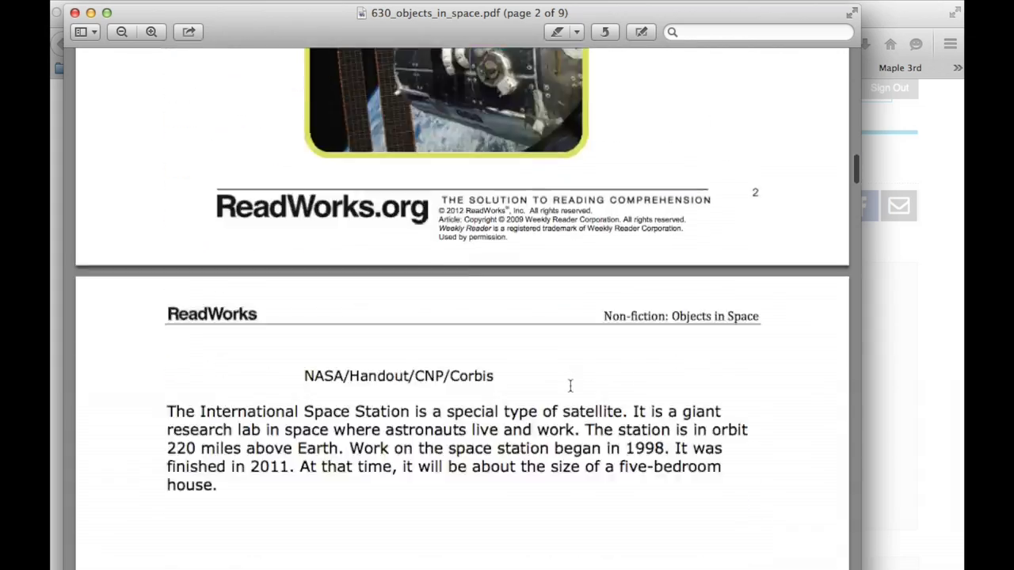
{"action": "scroll", "coordinate": [570, 386], "scroll_direction": "down", "scroll_amount": 12}
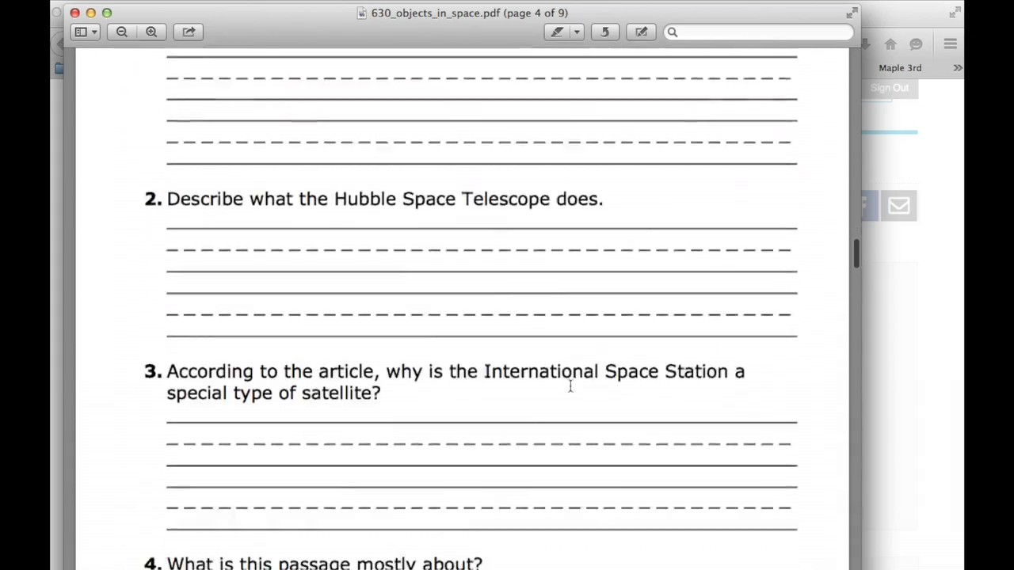
{"action": "scroll", "coordinate": [569, 385], "scroll_direction": "down", "scroll_amount": 10}
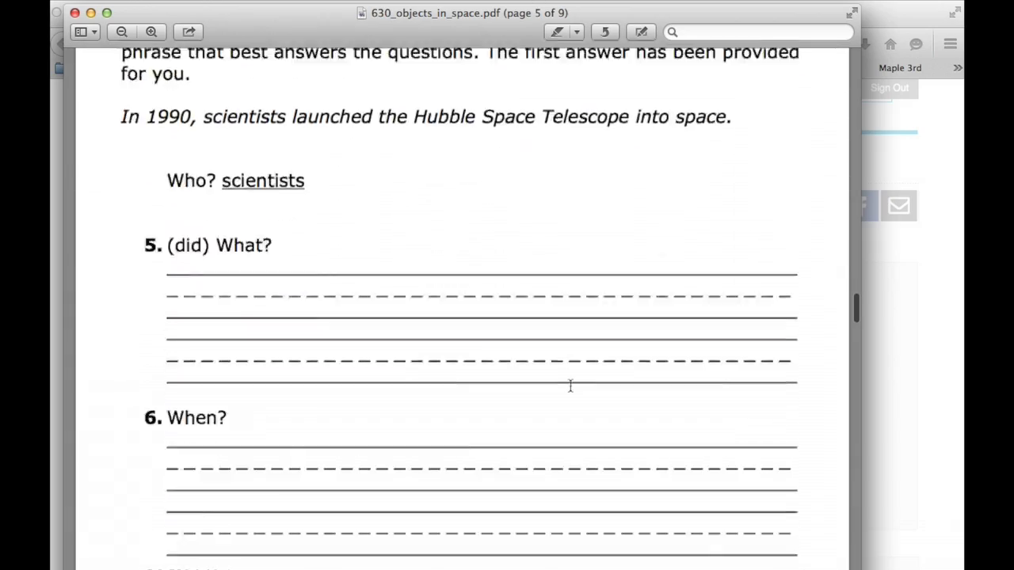
{"action": "scroll", "coordinate": [570, 385], "scroll_direction": "up", "scroll_amount": 15}
{"action": "scroll", "coordinate": [572, 363], "scroll_direction": "up", "scroll_amount": 20}
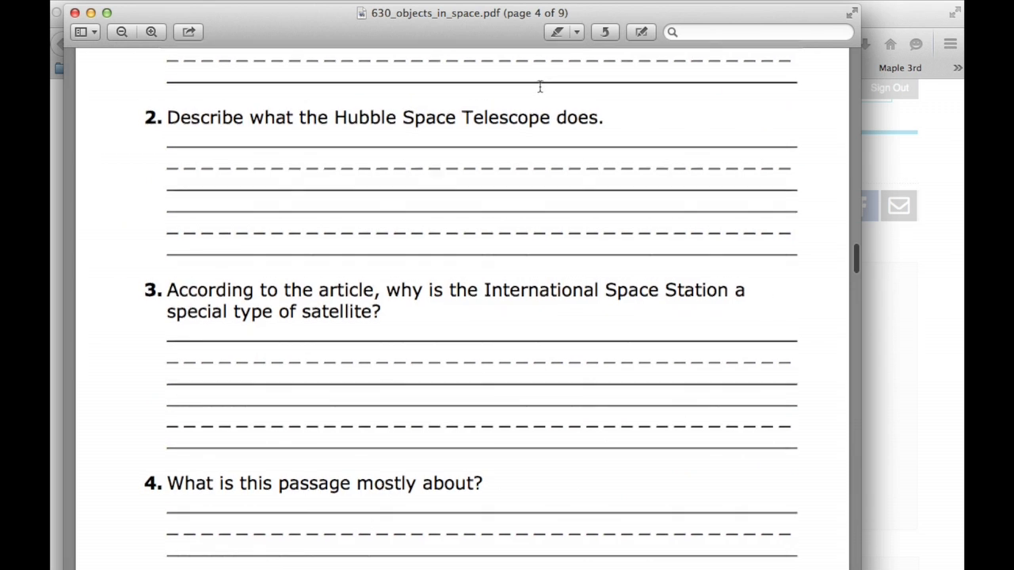
Open the print settings for the PDF and set the page range from 1 to 4.
{"action": "left_click", "coordinate": [107, 0]}
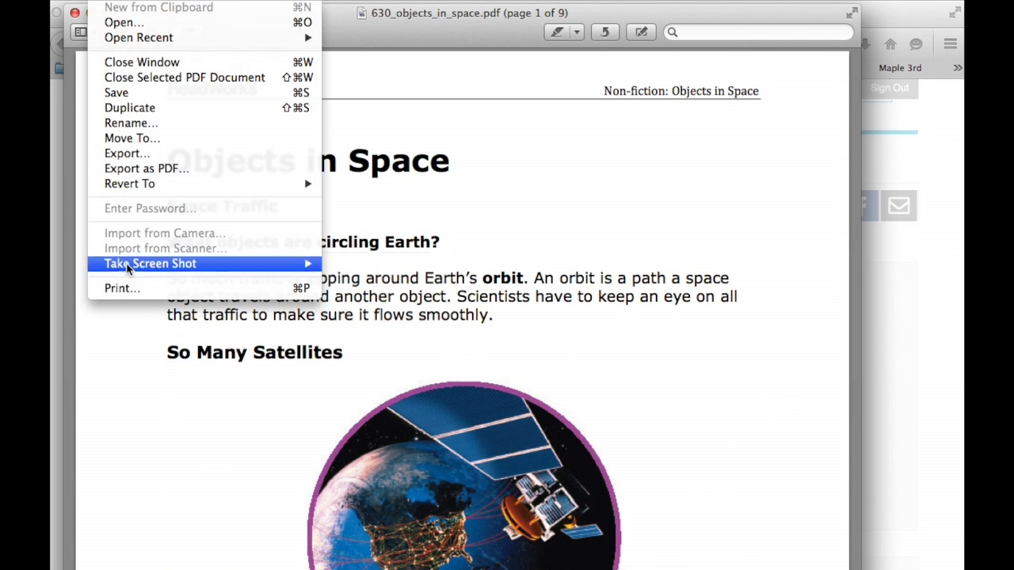
{"action": "left_click", "coordinate": [125, 288]}
{"action": "left_click", "coordinate": [507, 169]}
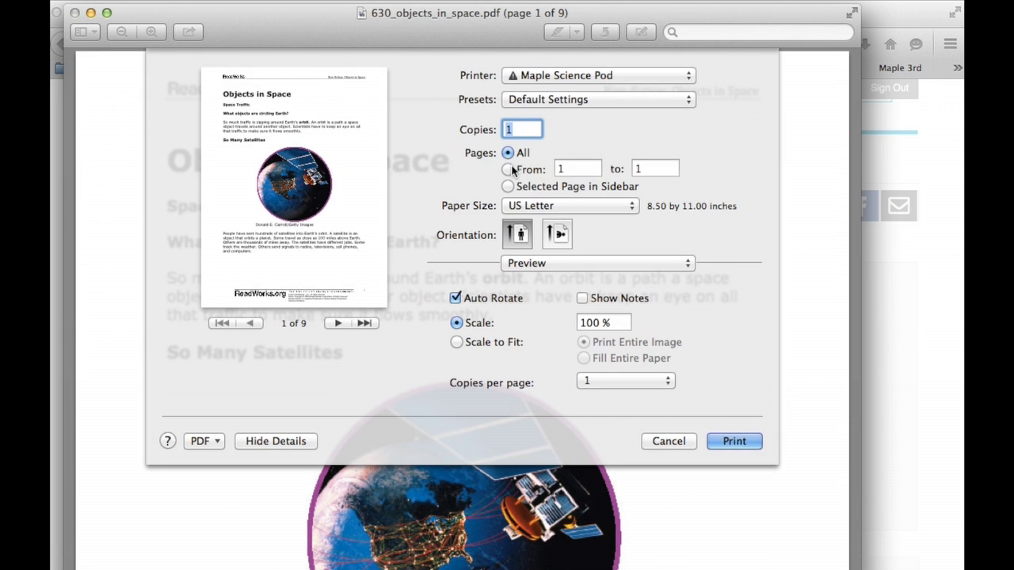
{"action": "left_click", "coordinate": [668, 169]}
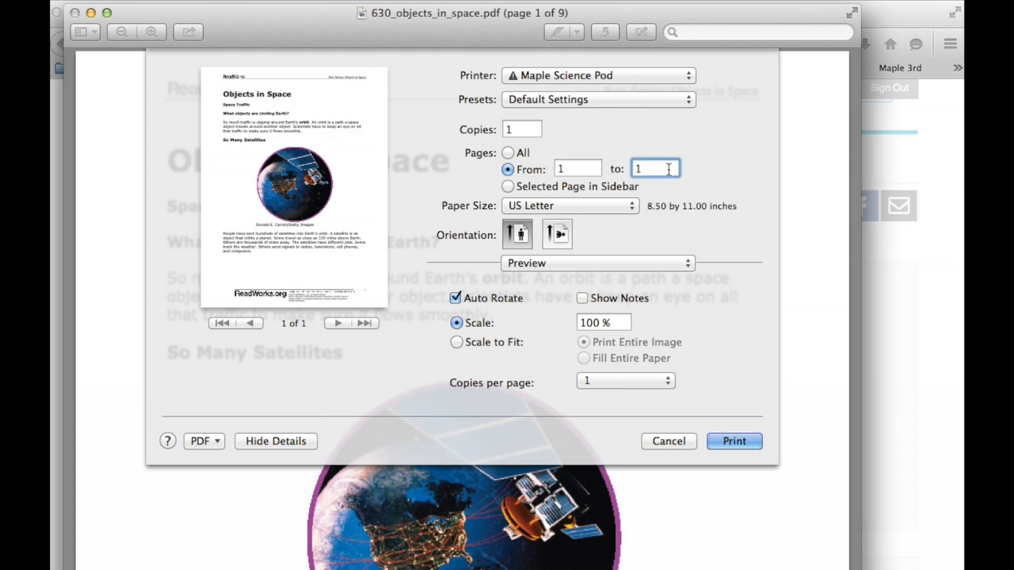
{"action": "key", "text": "BackSpace"}
{"action": "type", "text": "4"}
Save the chosen pages as a new PDF on the Desktop named "630_objects_in_space?".
{"action": "left_click", "coordinate": [203, 441]}
{"action": "left_click", "coordinate": [217, 476]}
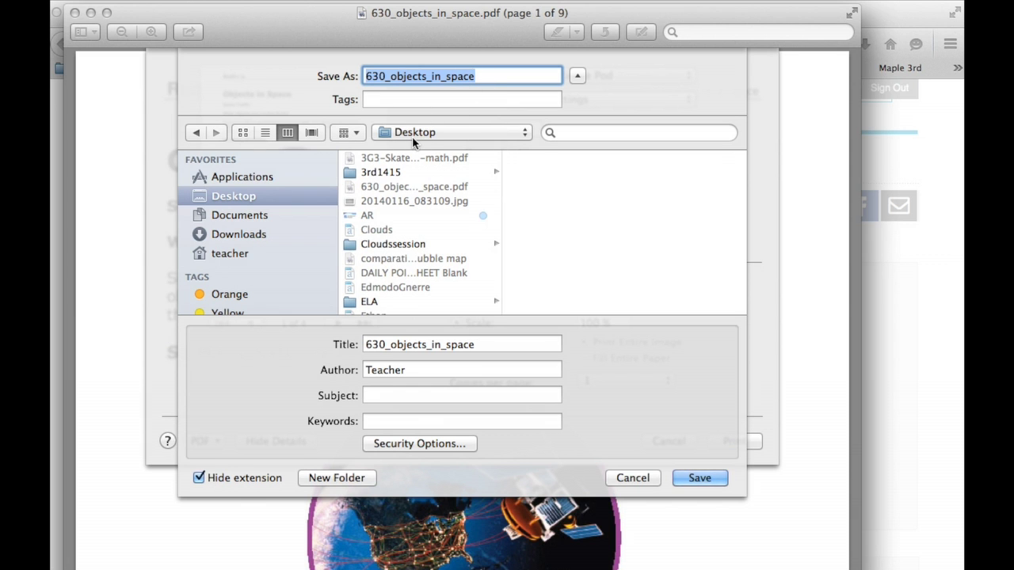
{"action": "left_click", "coordinate": [479, 76]}
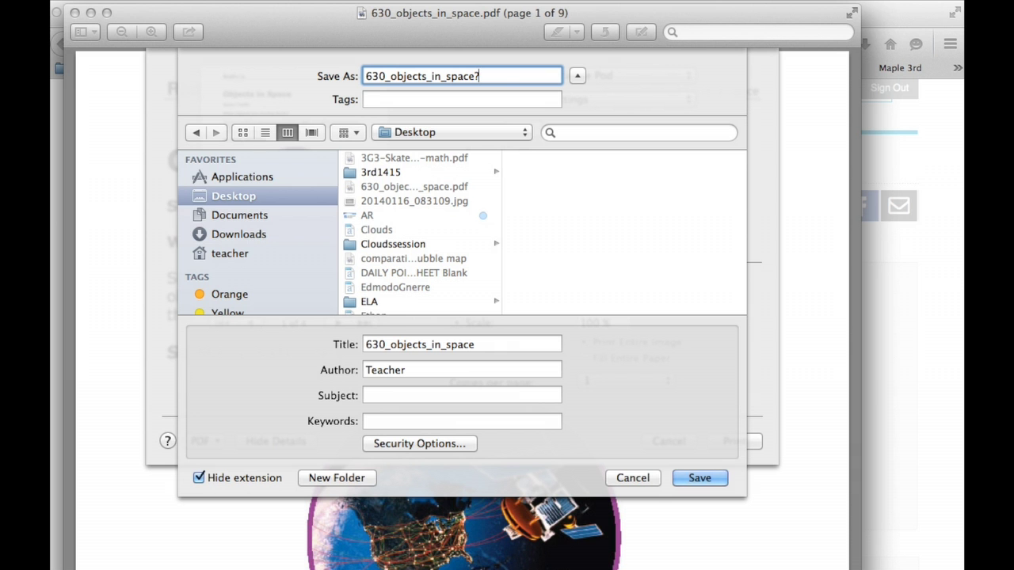
{"action": "left_click", "coordinate": [699, 482]}
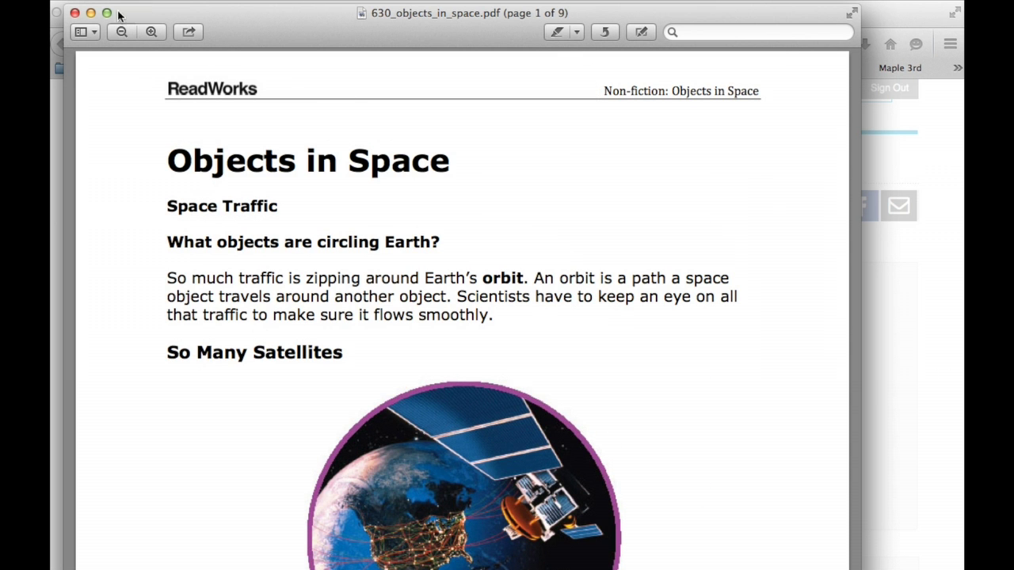
Put away the original PDF, open "630_objects_in_space?" from the desktop and check its pages.
{"action": "left_click", "coordinate": [90, 13]}
{"action": "left_click", "coordinate": [72, 13]}
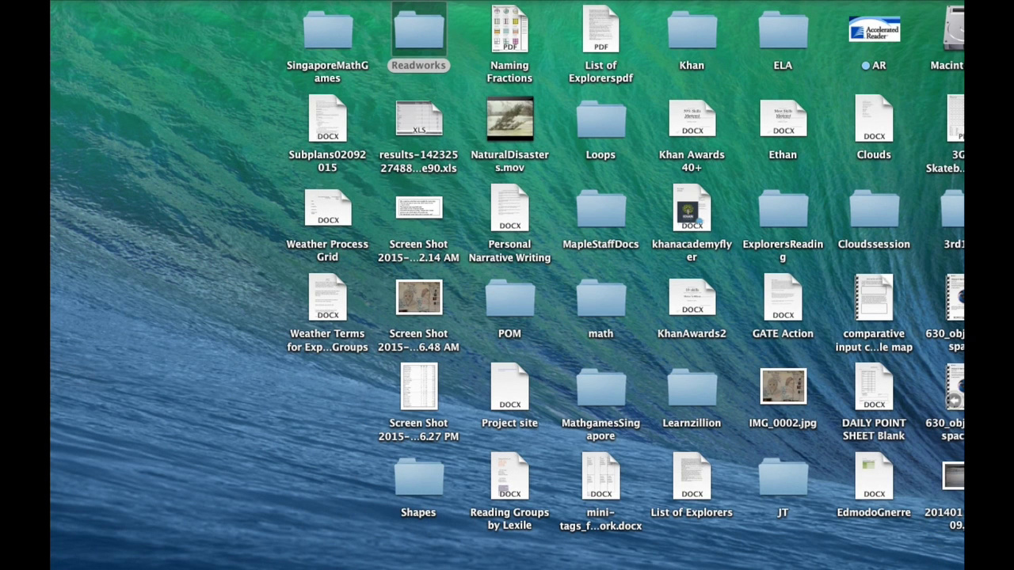
{"action": "double_click", "coordinate": [954, 289]}
{"action": "scroll", "coordinate": [465, 285], "scroll_direction": "down", "scroll_amount": 15}
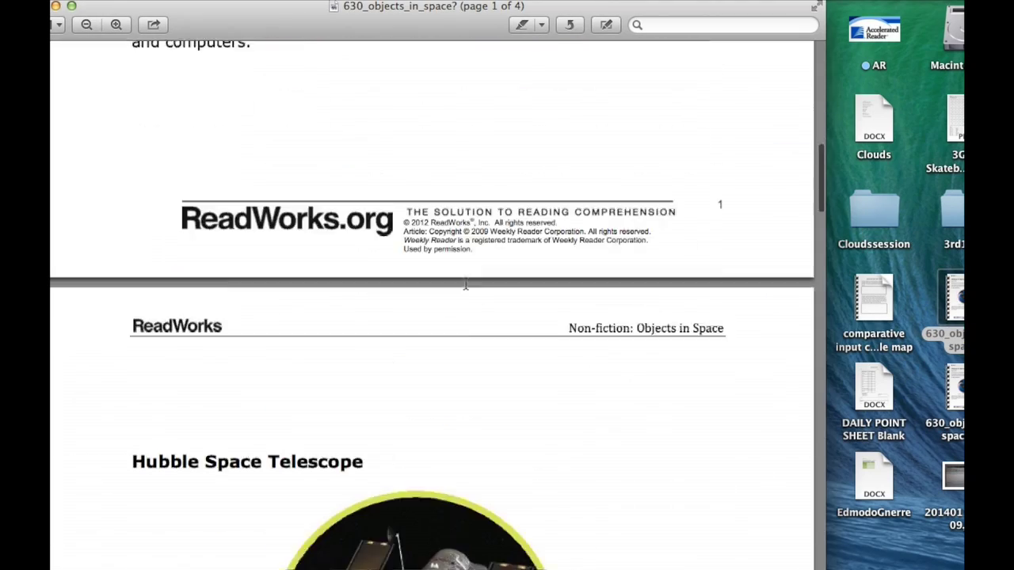
{"action": "scroll", "coordinate": [466, 285], "scroll_direction": "down", "scroll_amount": 20}
{"action": "scroll", "coordinate": [466, 277], "scroll_direction": "down", "scroll_amount": 3}
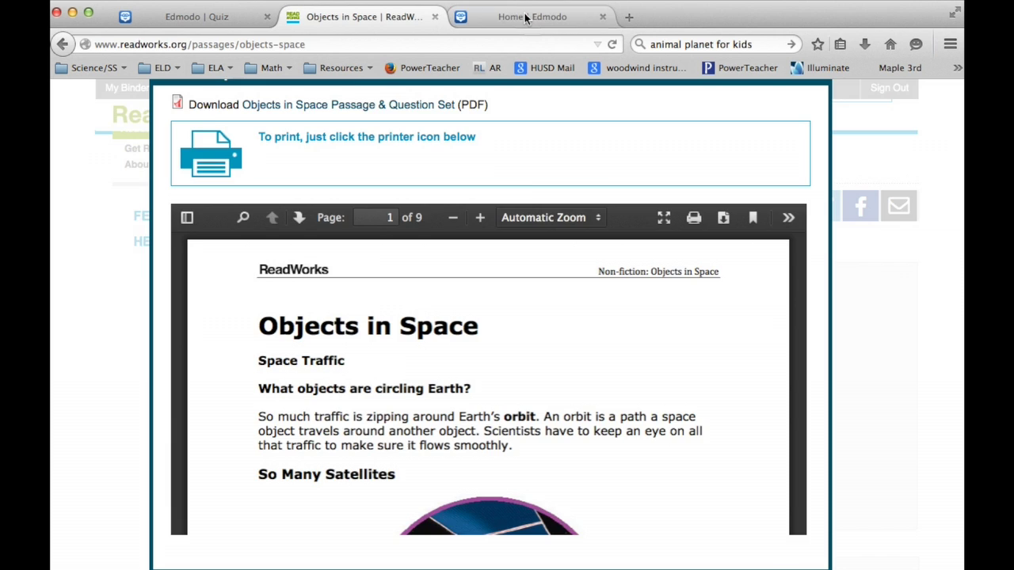
Switch to Edmodo and upload "630_objects_in_space?" from the Desktop to the library.
{"action": "left_click", "coordinate": [524, 16]}
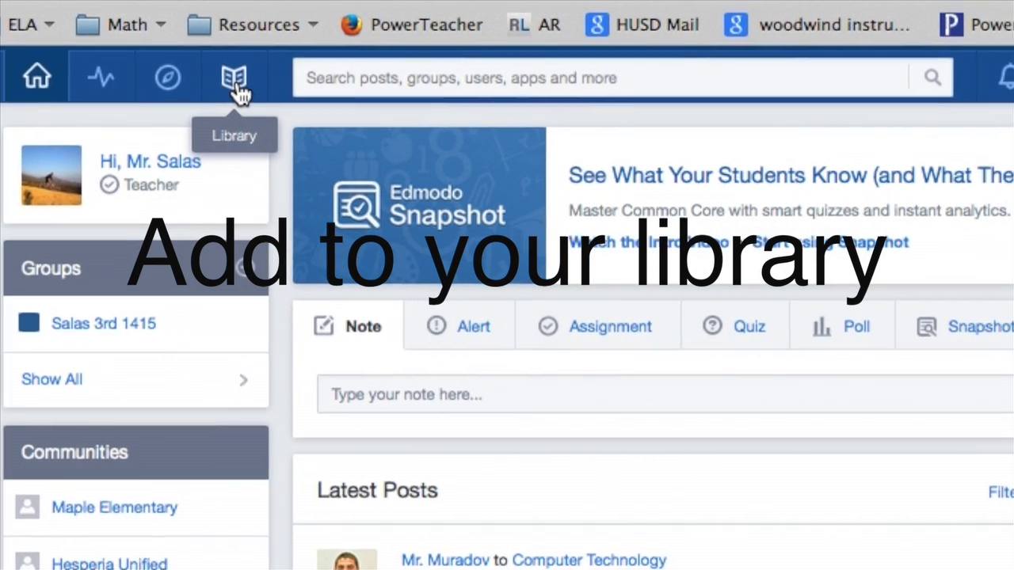
{"action": "left_click", "coordinate": [278, 82]}
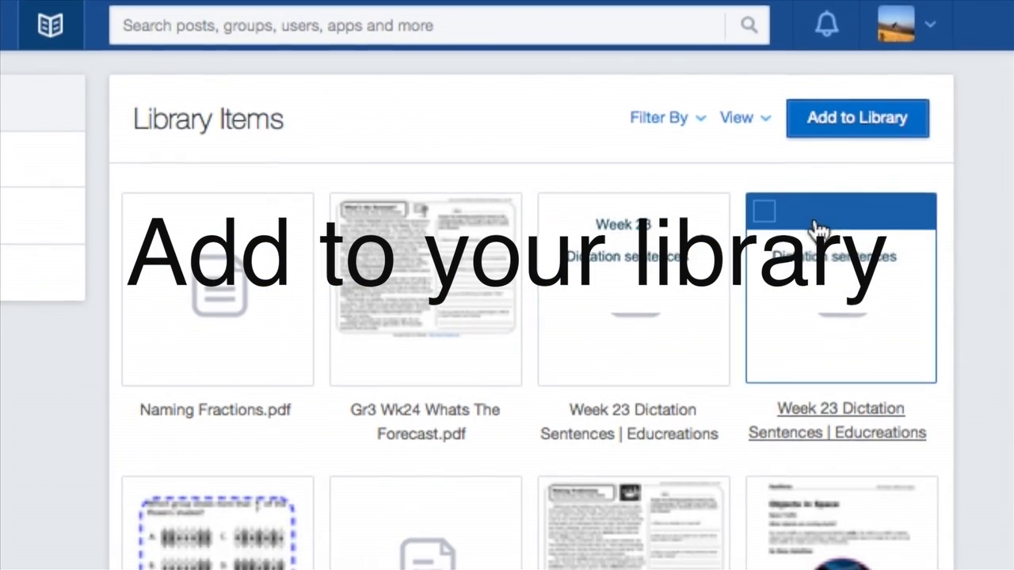
{"action": "left_click", "coordinate": [833, 131]}
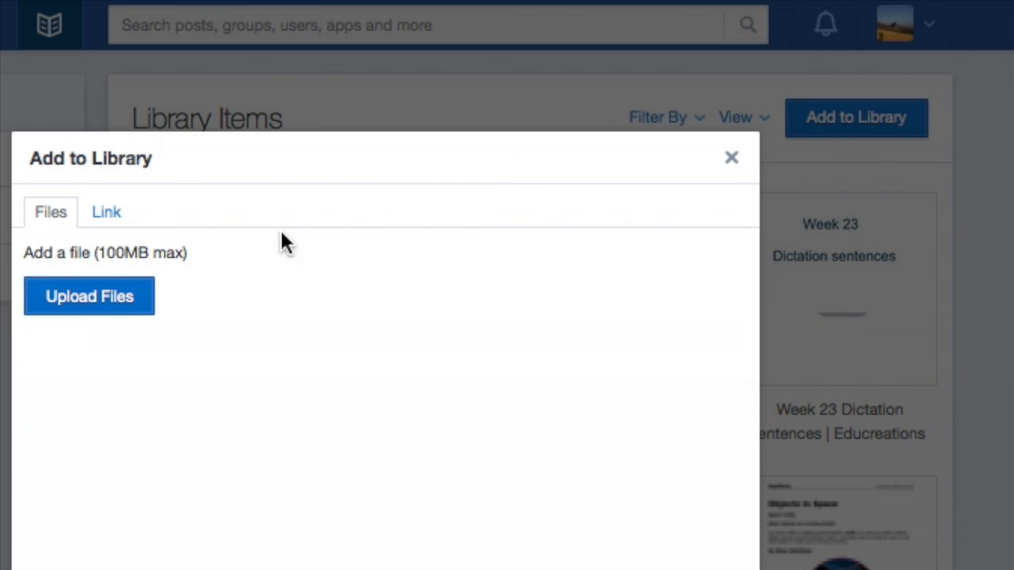
{"action": "left_click", "coordinate": [107, 313]}
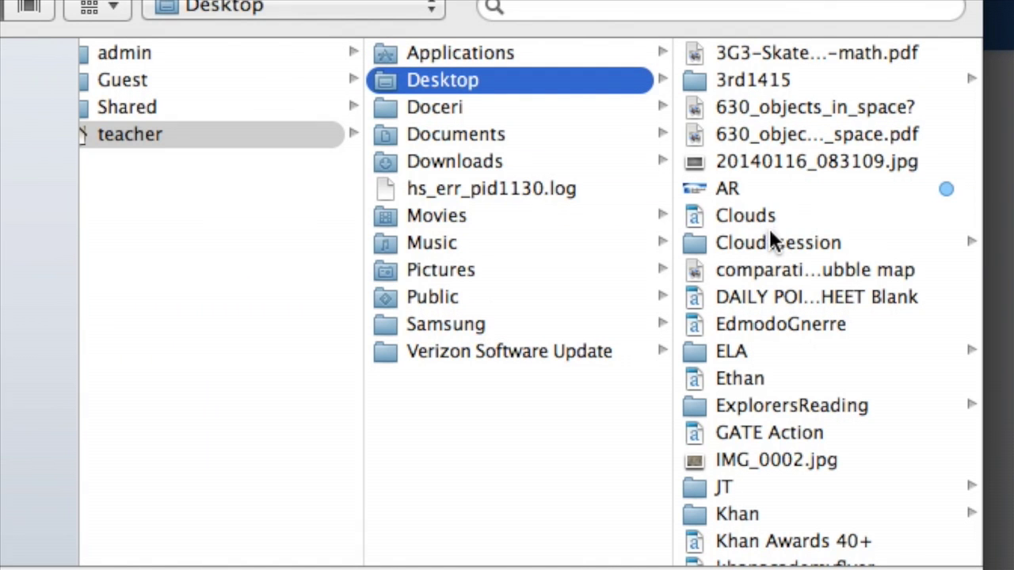
{"action": "left_click", "coordinate": [769, 106]}
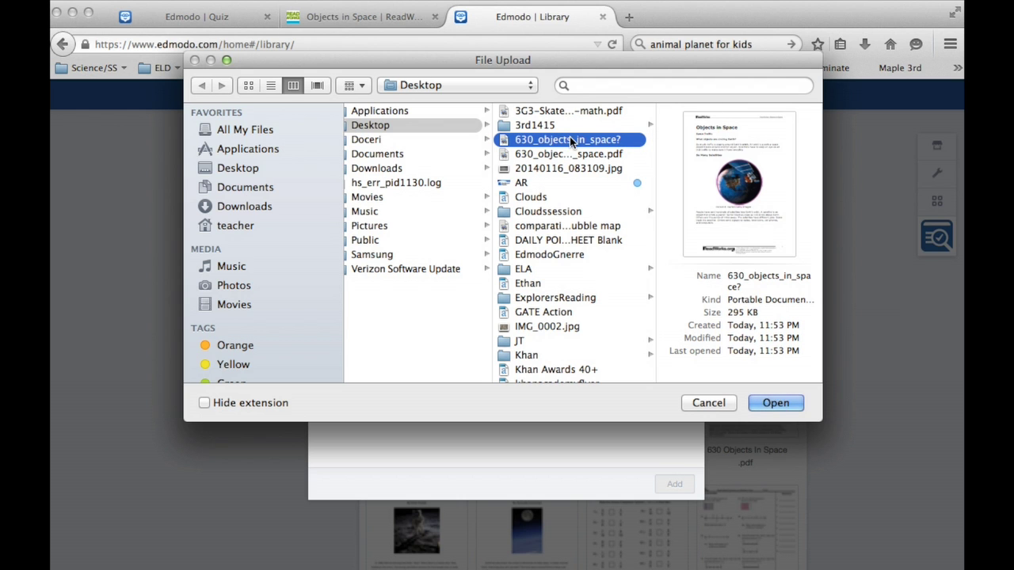
{"action": "left_click", "coordinate": [763, 403]}
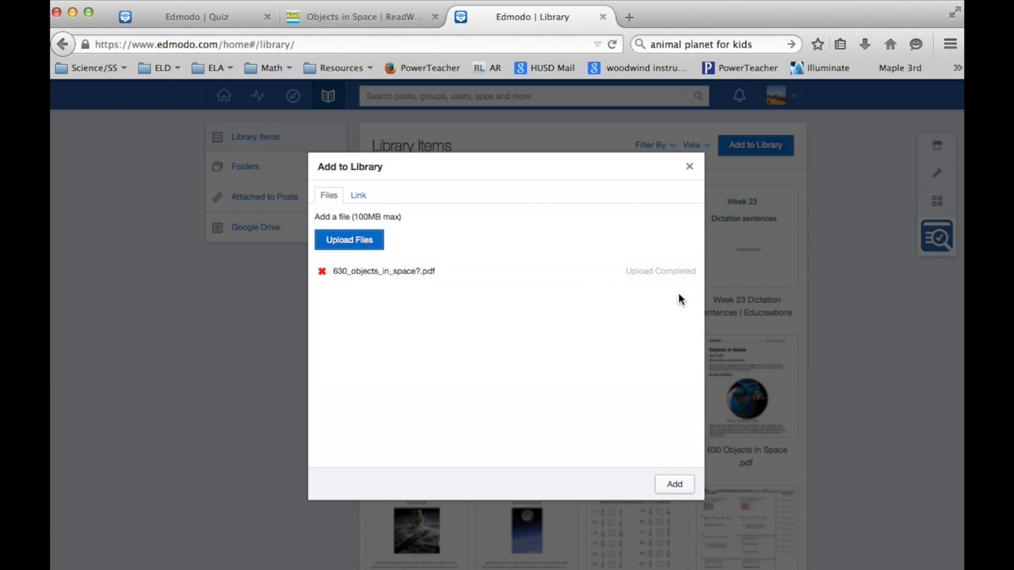
{"action": "left_click", "coordinate": [674, 485]}
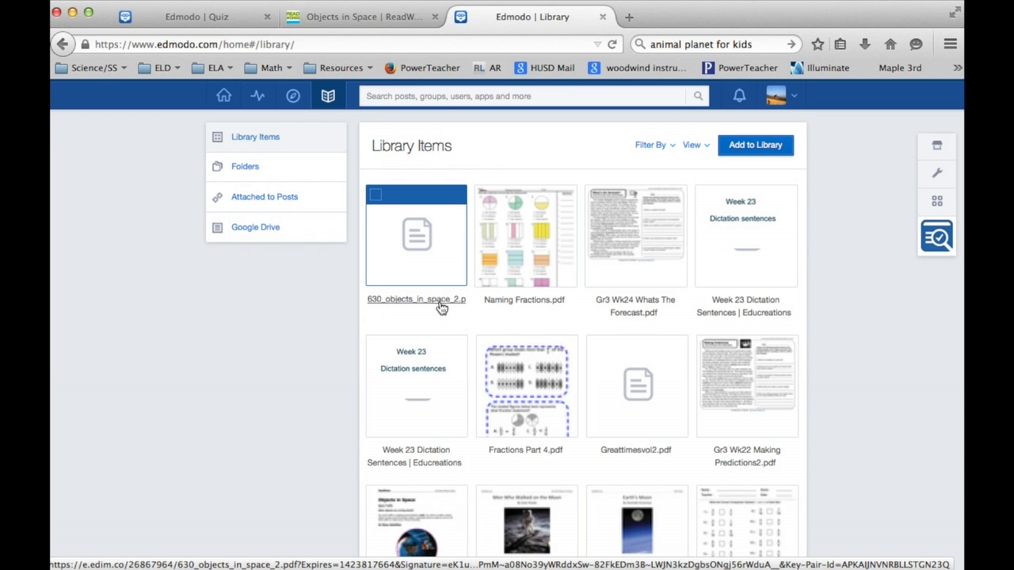
Go to the 3rd-grade class group and start creating a new quiz there.
{"action": "left_click", "coordinate": [224, 96]}
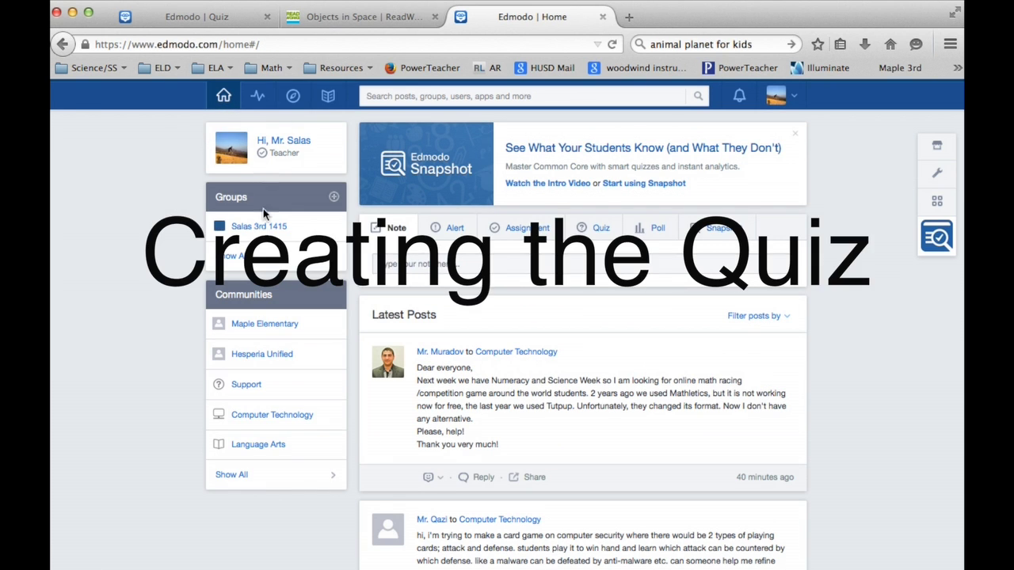
{"action": "left_click", "coordinate": [273, 231]}
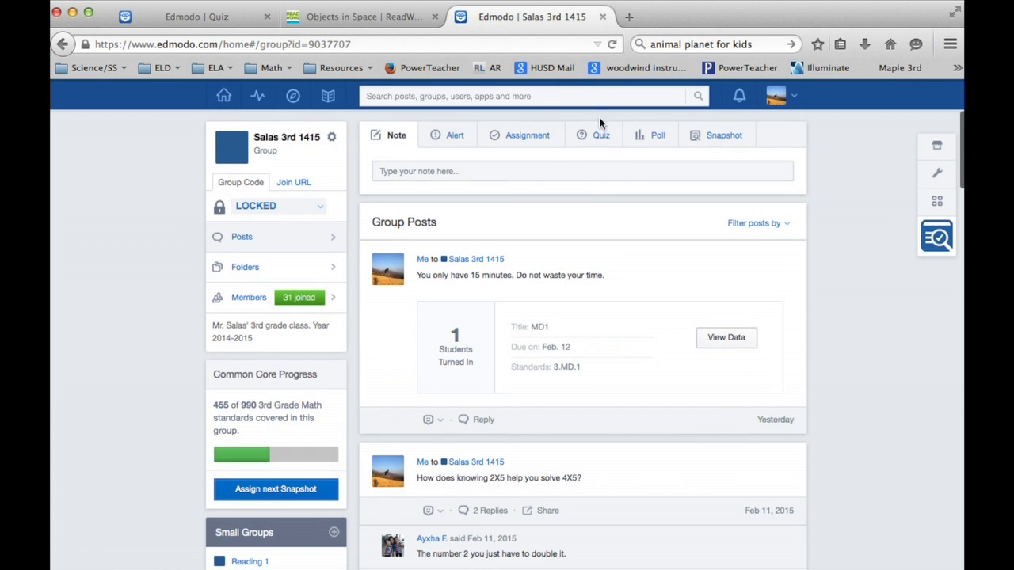
{"action": "left_click", "coordinate": [600, 148]}
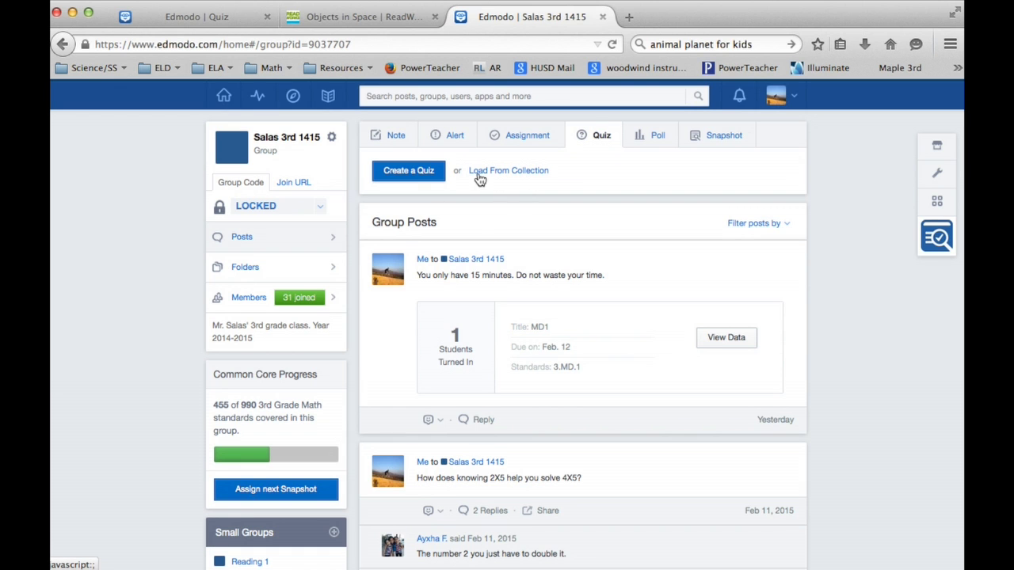
{"action": "left_click", "coordinate": [408, 172]}
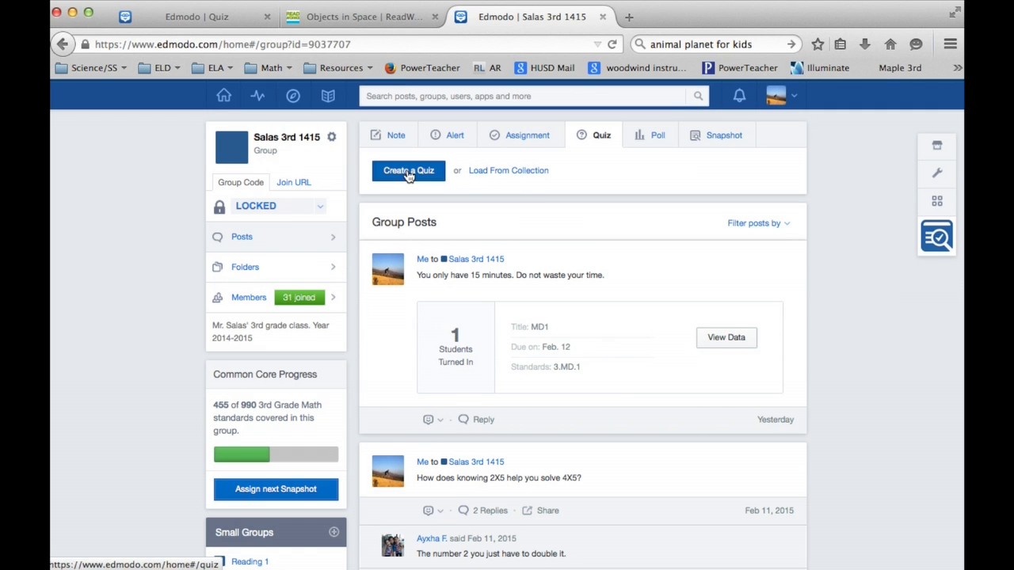
Title the quiz "630 Objects in Space" and set its time limit to 60 minutes.
{"action": "left_click", "coordinate": [339, 143]}
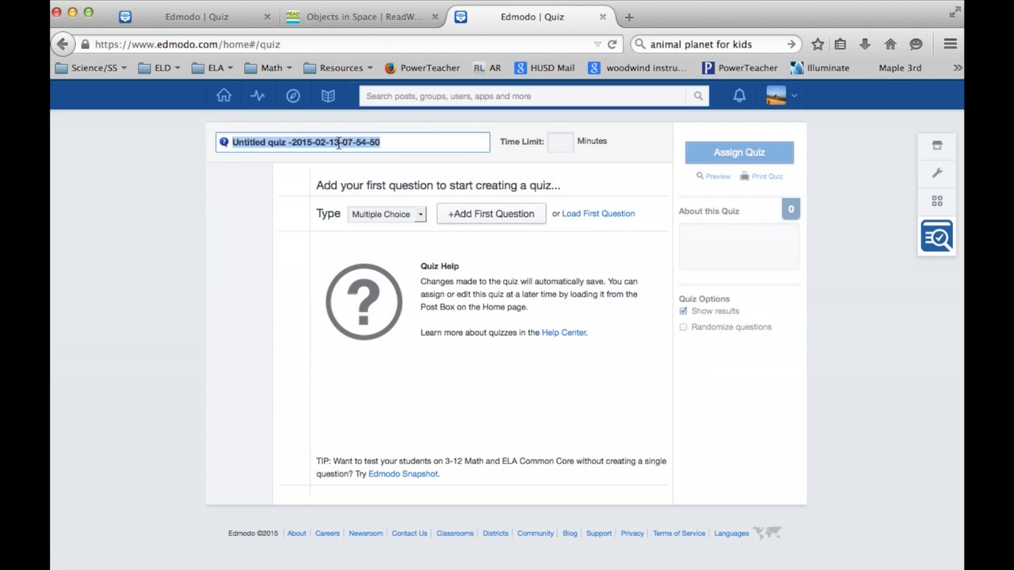
{"action": "type", "text": "6"}
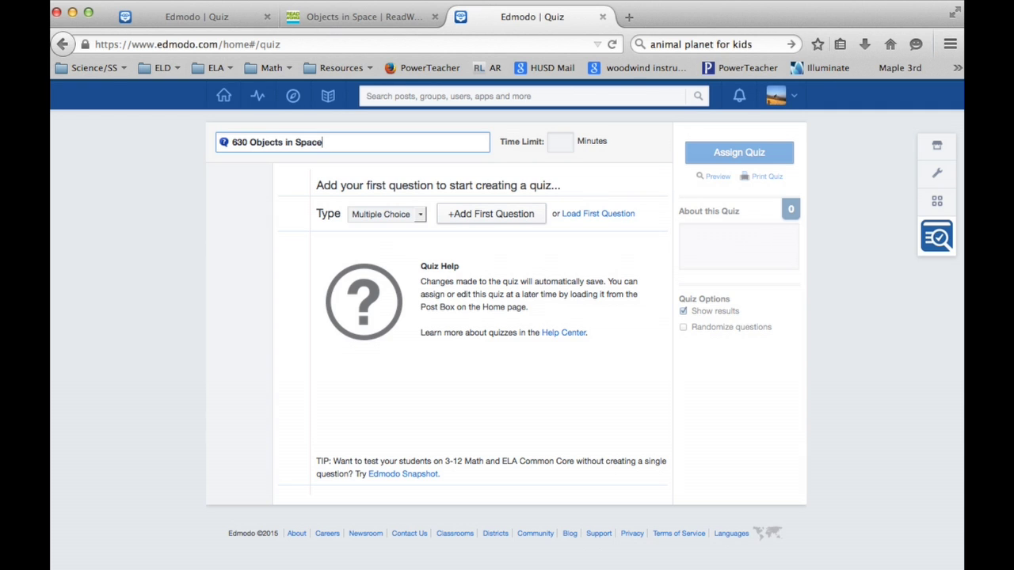
{"action": "type", "text": "30 Objects in Space"}
{"action": "left_click", "coordinate": [559, 145]}
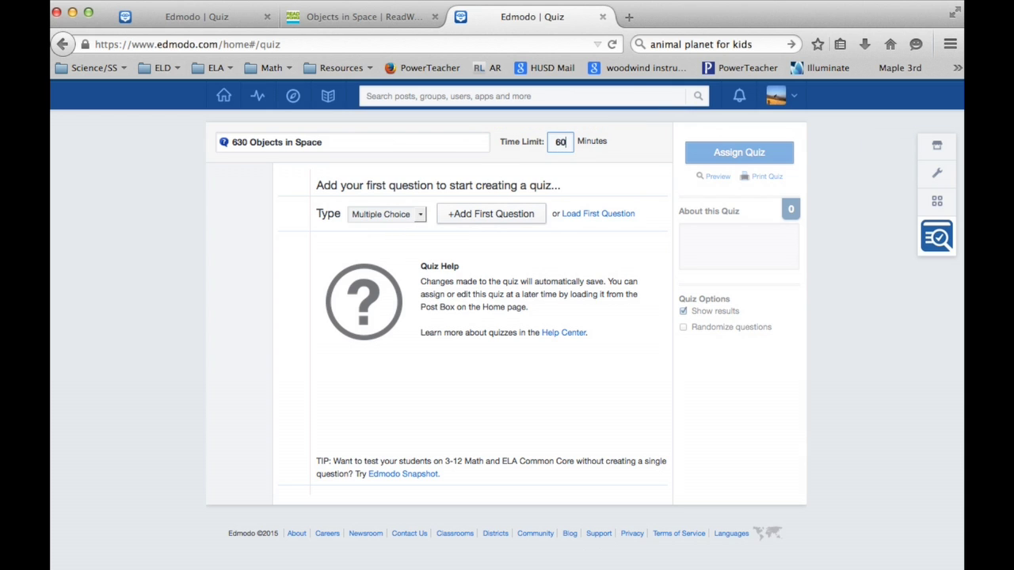
Switch to the saved passage PDF, look through its pages up to page 3 and put it away again.
{"action": "key", "text": "super+Tab"}
{"action": "scroll", "coordinate": [445, 284], "scroll_direction": "down", "scroll_amount": 10}
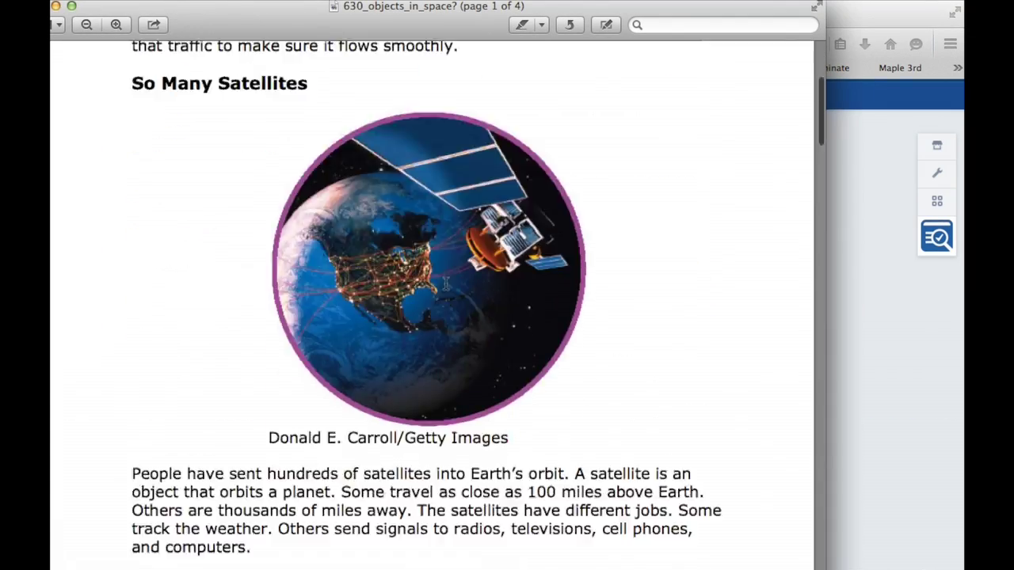
{"action": "scroll", "coordinate": [445, 284], "scroll_direction": "down", "scroll_amount": 15}
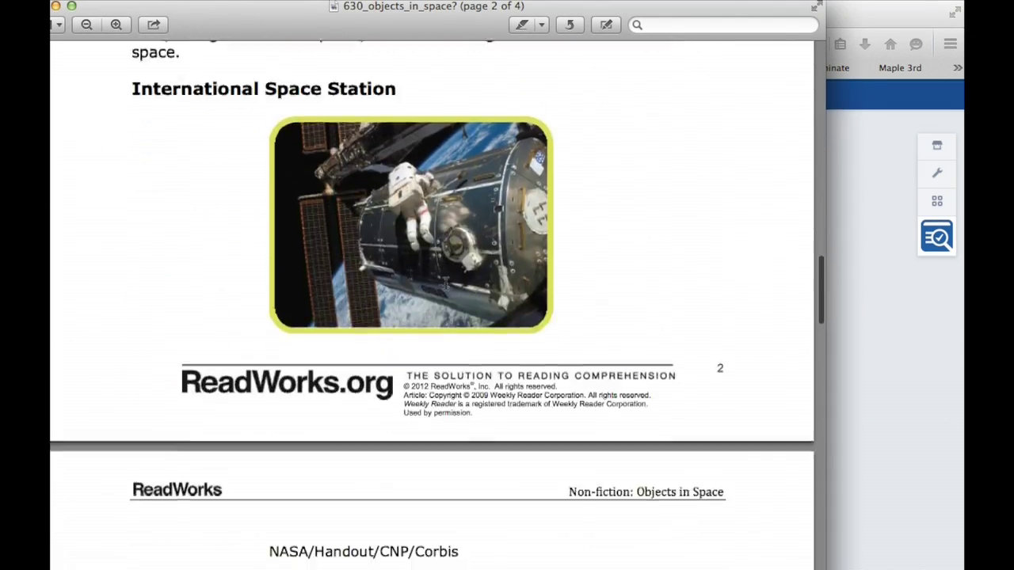
{"action": "scroll", "coordinate": [445, 283], "scroll_direction": "down", "scroll_amount": 10}
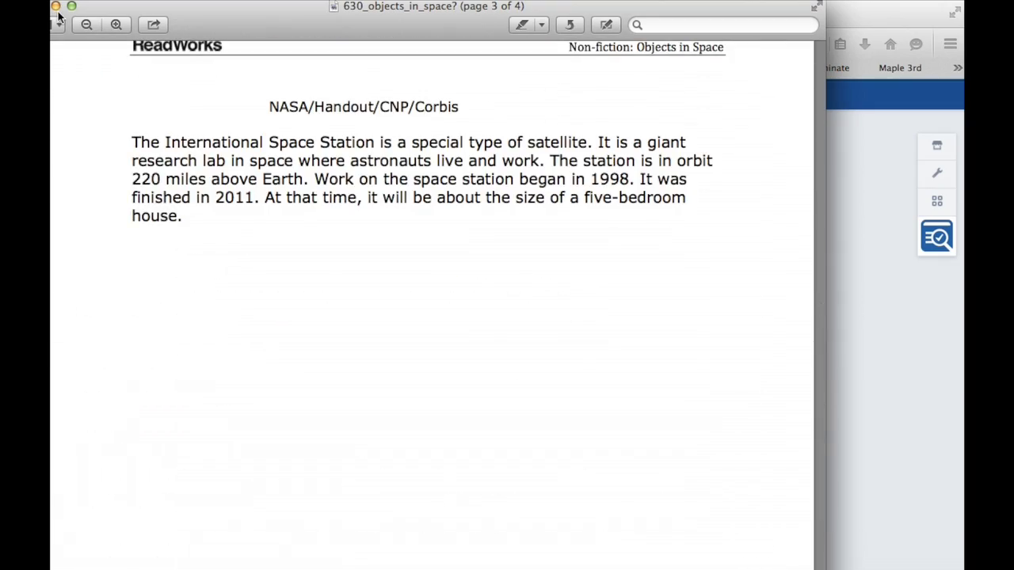
{"action": "left_click", "coordinate": [55, 6]}
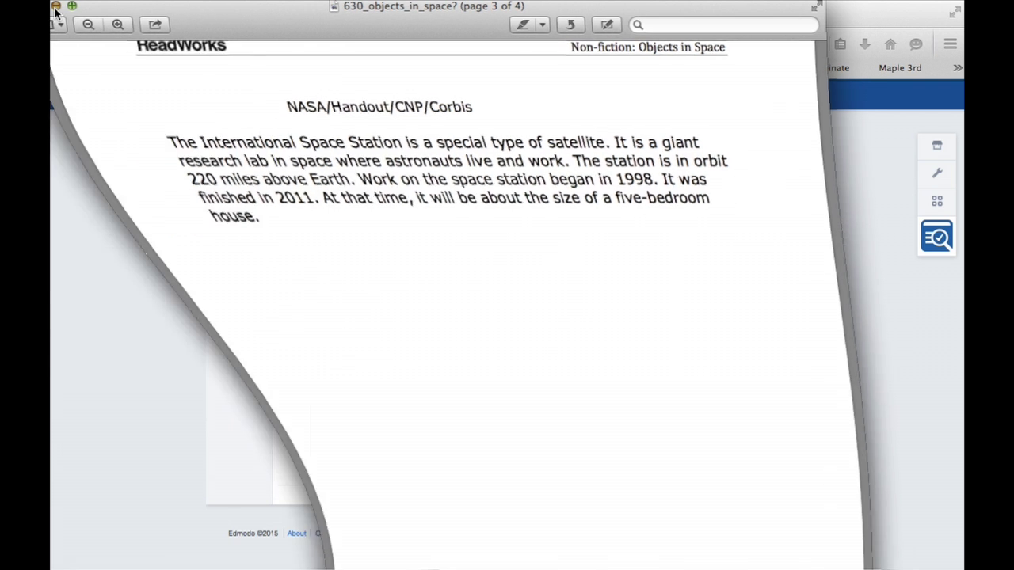
Retitle the quiz "630 Objects in Space test" and add a Short Answer question as its first question.
{"action": "left_click", "coordinate": [419, 219]}
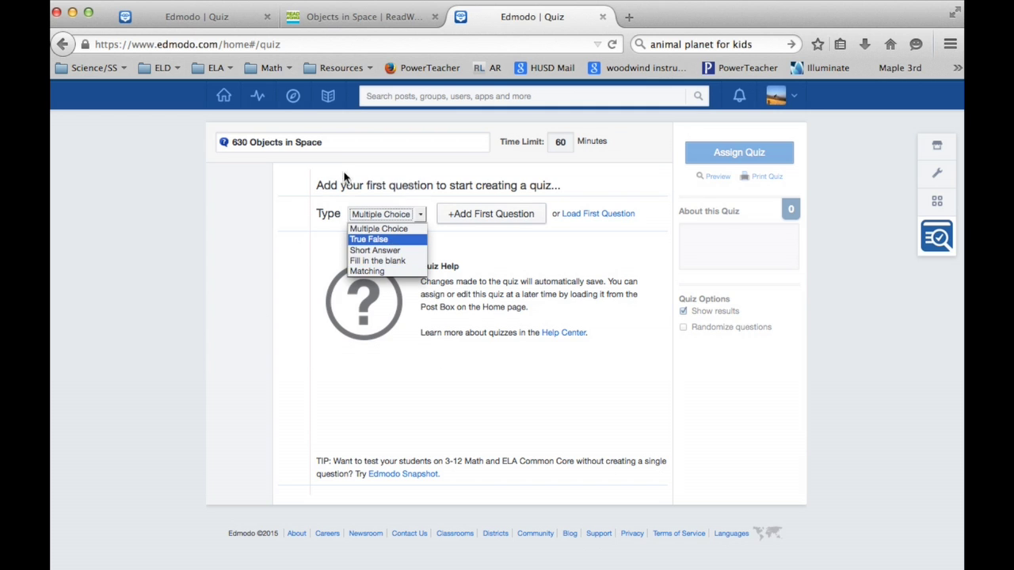
{"action": "left_click", "coordinate": [396, 251]}
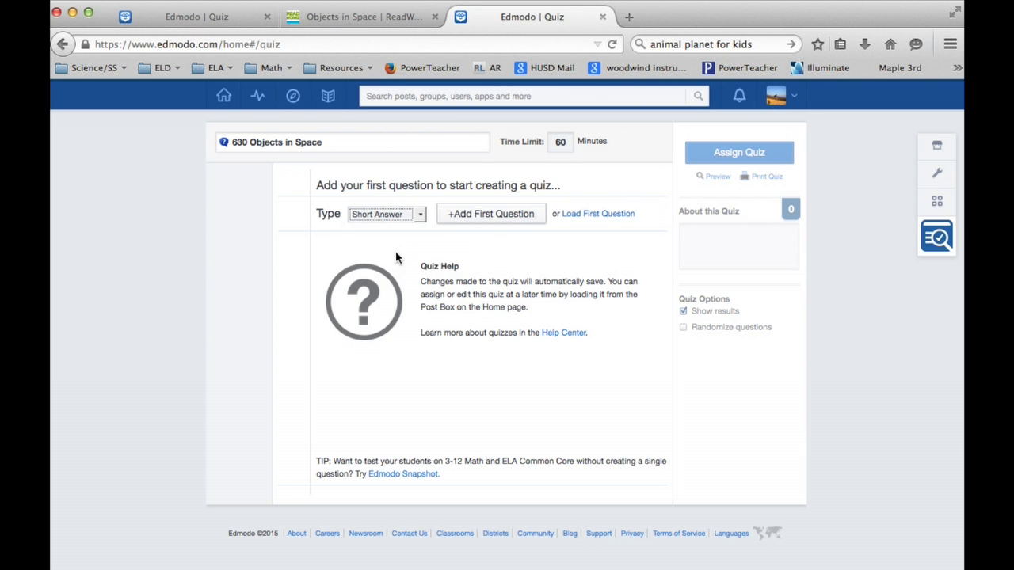
{"action": "left_click", "coordinate": [465, 217]}
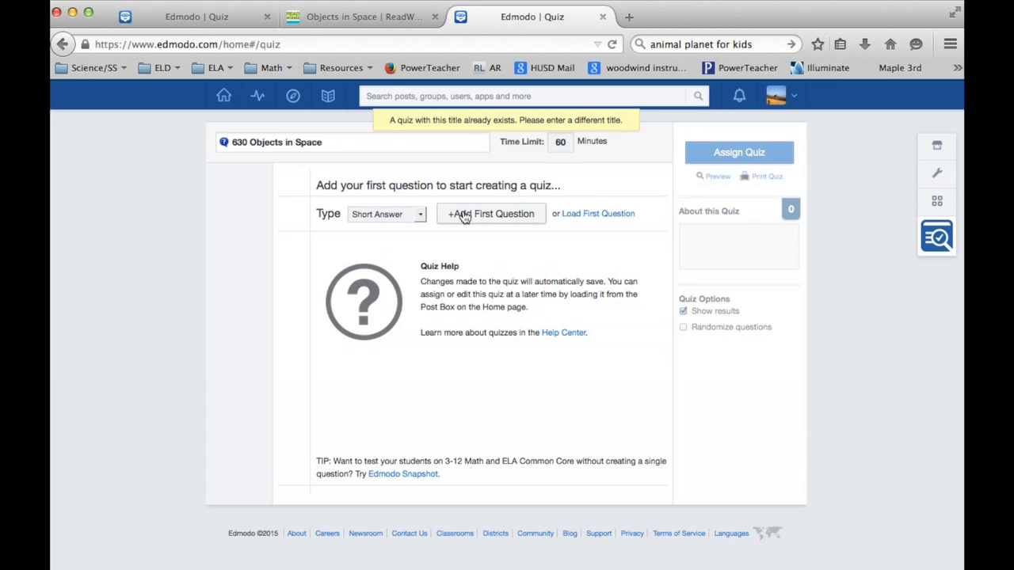
{"action": "left_click", "coordinate": [465, 217]}
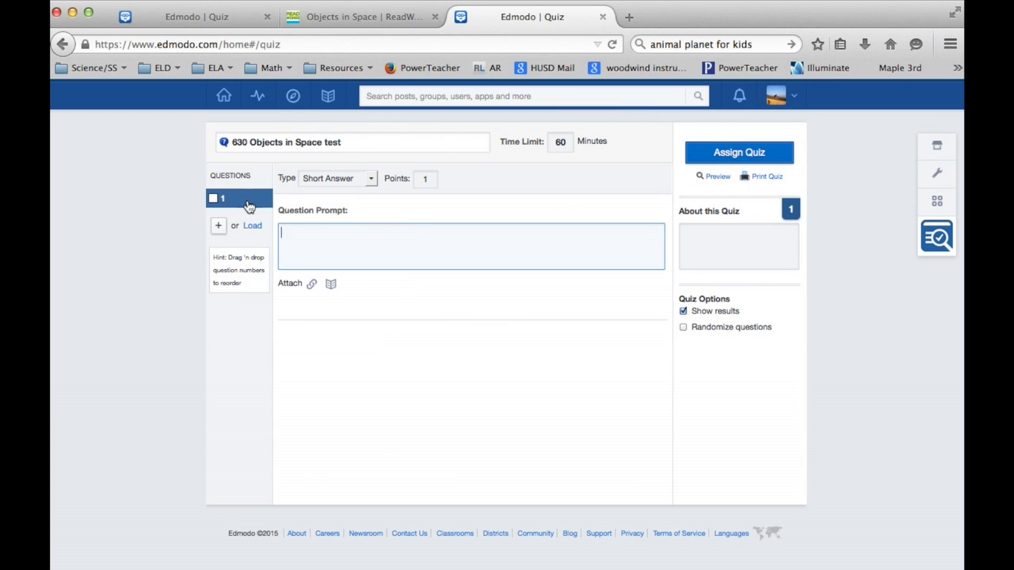
Attach "630 Objects In Space 2.pdf" from the library to question 1.
{"action": "left_click", "coordinate": [333, 288]}
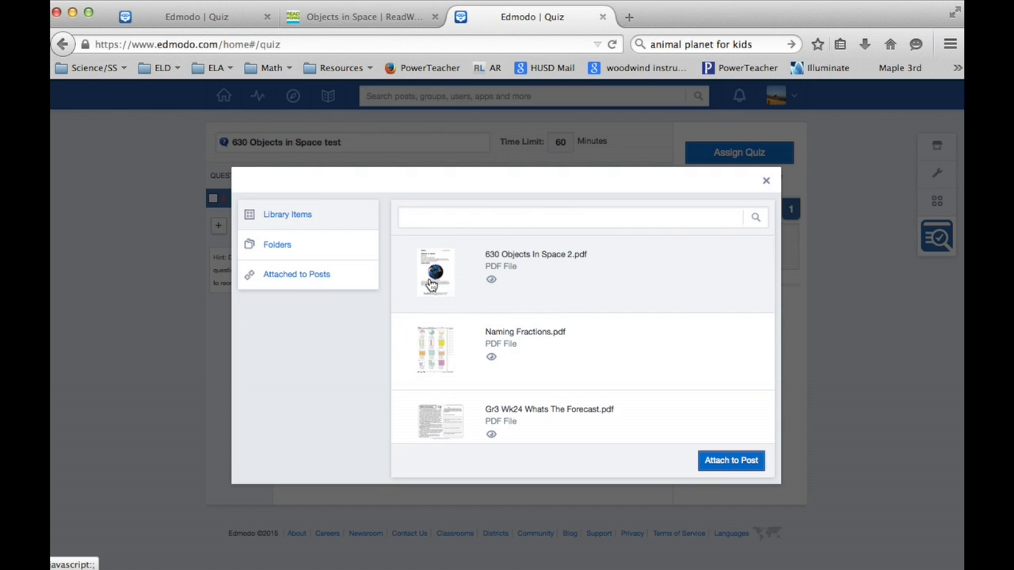
{"action": "left_click", "coordinate": [442, 285]}
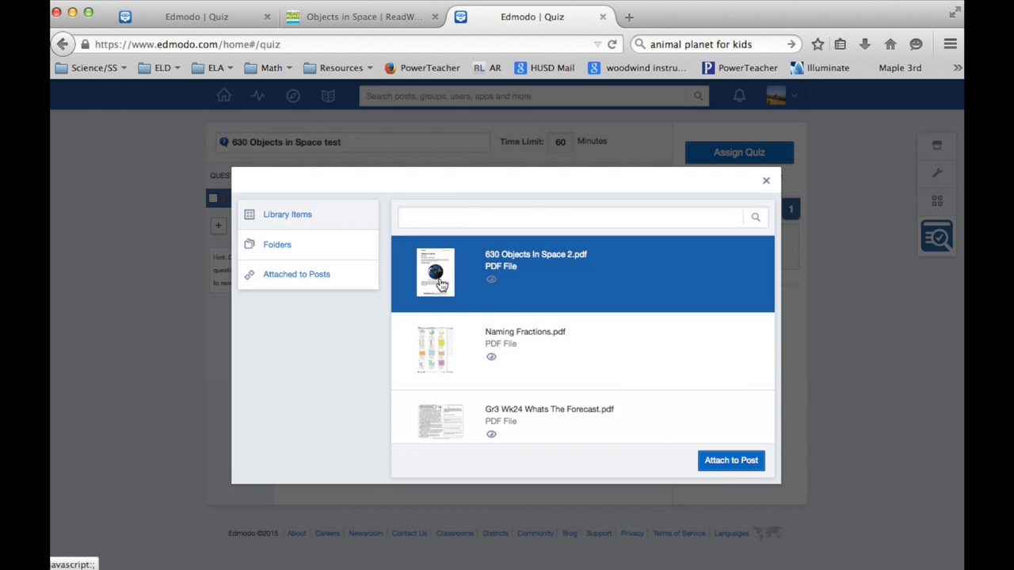
{"action": "left_click", "coordinate": [719, 467]}
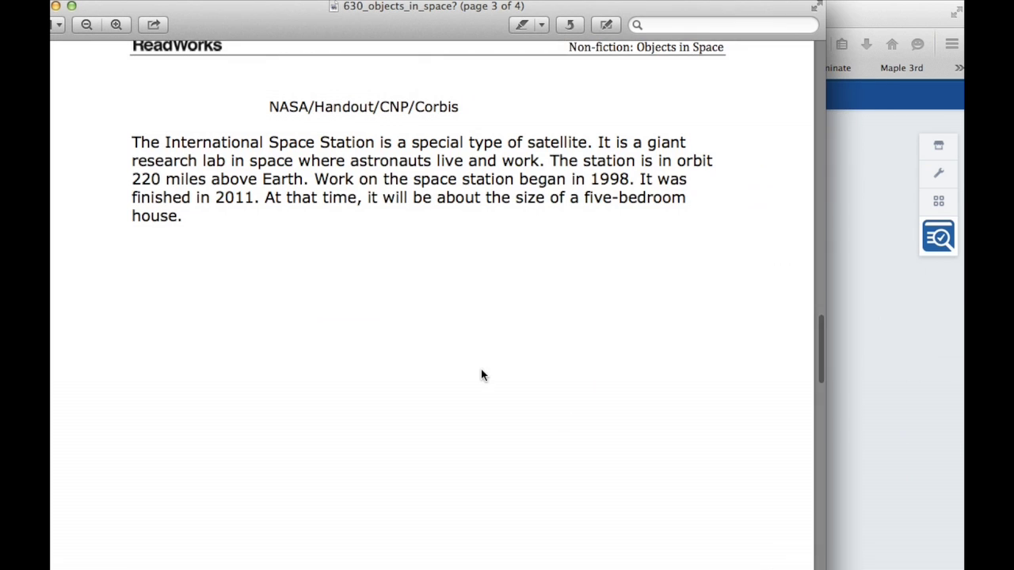
Copy "1. What are the different jobs of satellites?" from page 4 of the PDF into the first question's prompt.
{"action": "scroll", "coordinate": [481, 373], "scroll_direction": "down", "scroll_amount": 10}
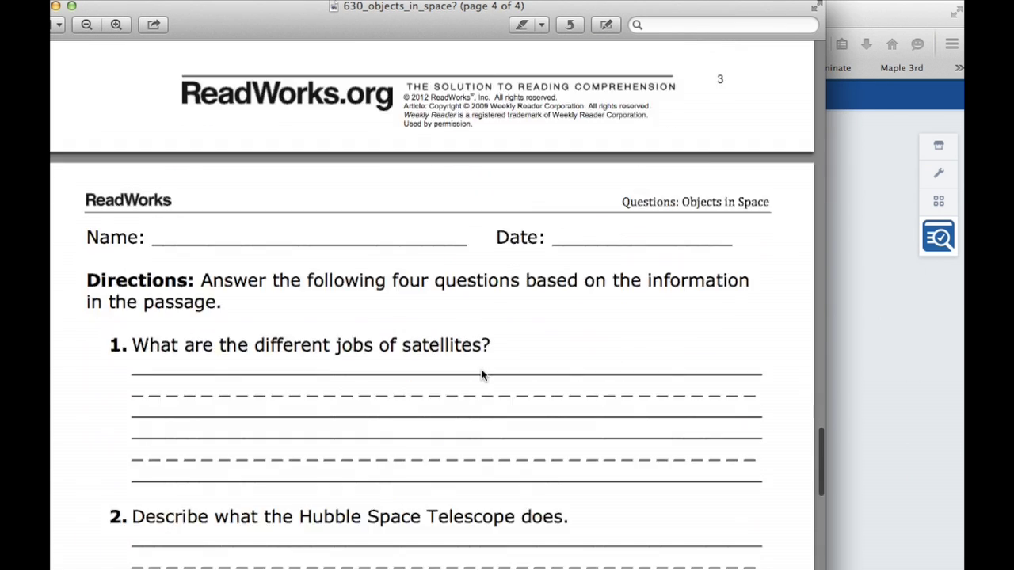
{"action": "scroll", "coordinate": [480, 374], "scroll_direction": "down", "scroll_amount": 5}
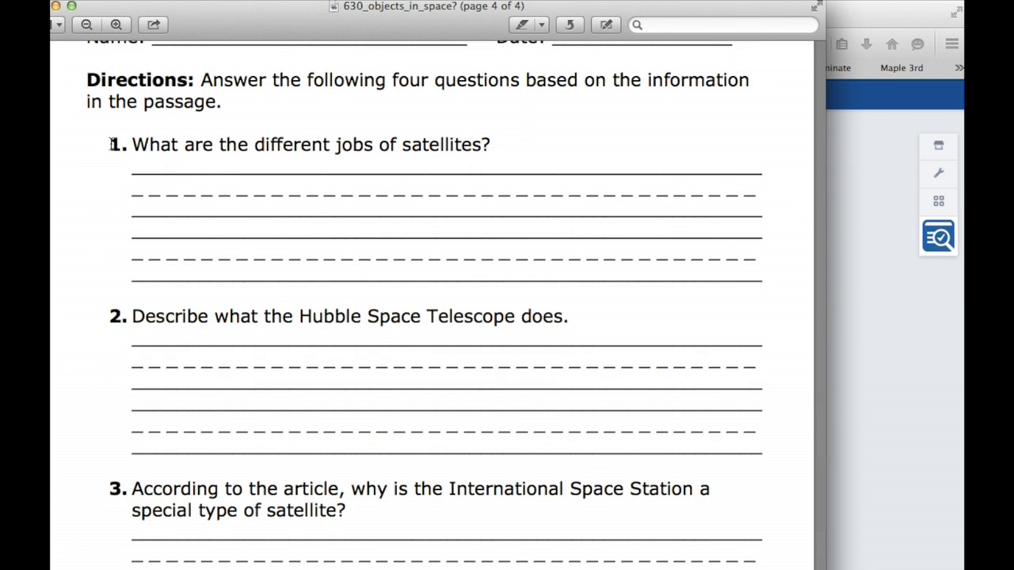
{"action": "left_click_drag", "start_coordinate": [111, 144], "coordinate": [509, 143]}
{"action": "key", "text": "super+c"}
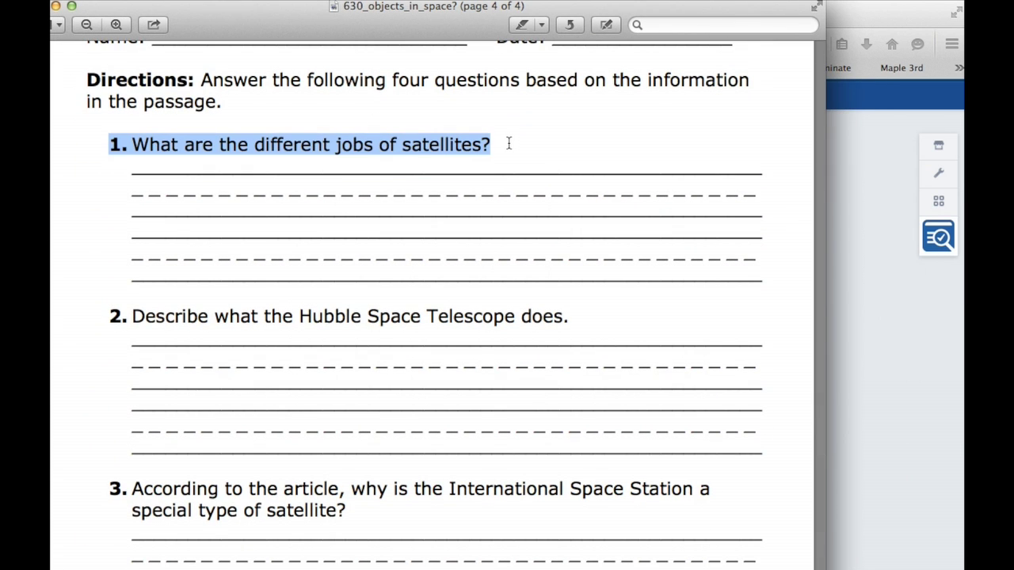
{"action": "left_click", "coordinate": [860, 232]}
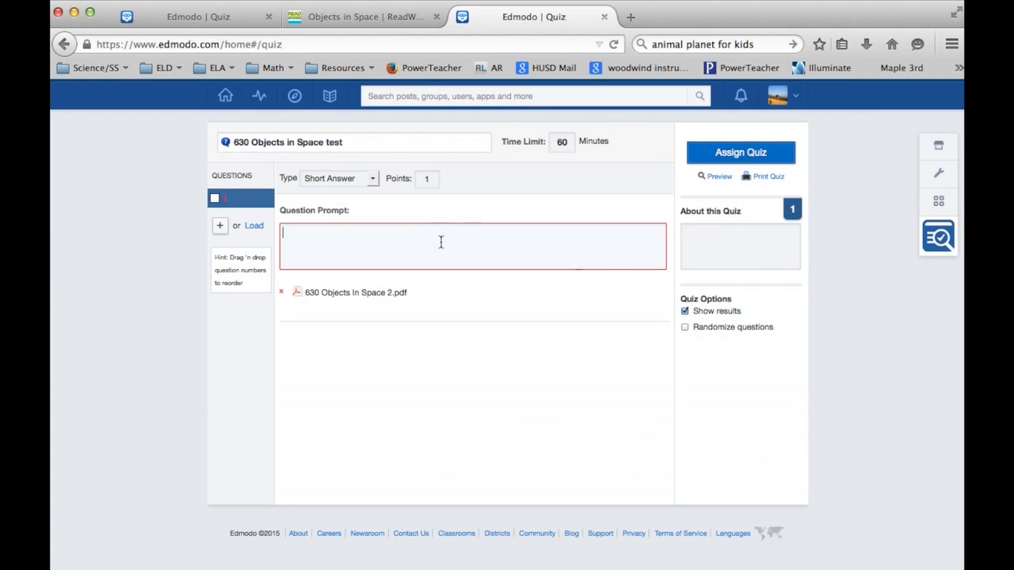
{"action": "left_click", "coordinate": [381, 249]}
{"action": "key", "text": "super+v"}
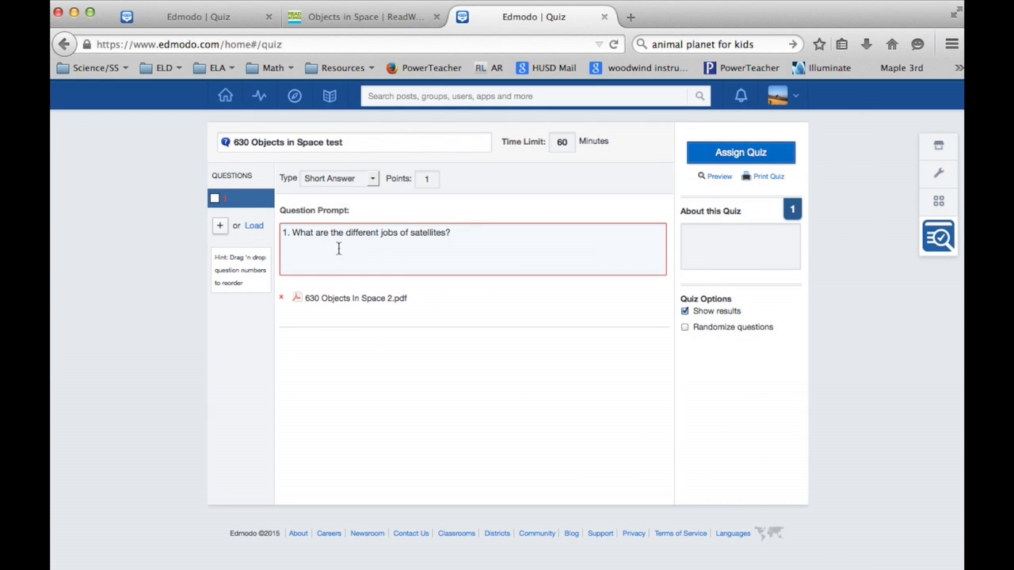
Add a second question and fill its prompt with "2. Describe what the Hubble Space Telescope does." copied from the PDF.
{"action": "left_click", "coordinate": [219, 226]}
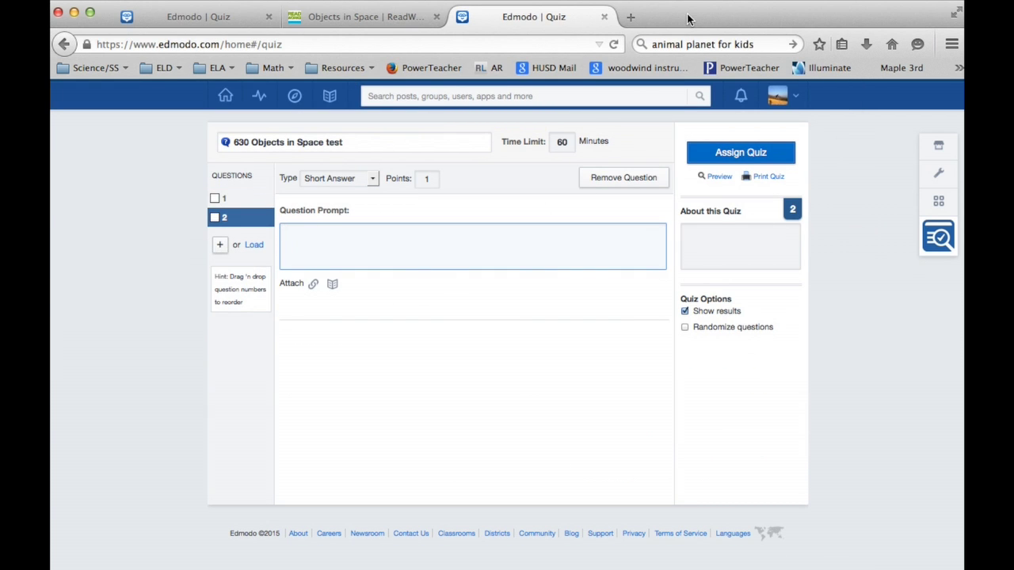
{"action": "left_click_drag", "start_coordinate": [689, 18], "coordinate": [671, 96]}
{"action": "left_click", "coordinate": [543, 67]}
{"action": "scroll", "coordinate": [274, 219], "scroll_direction": "down", "scroll_amount": 2}
{"action": "left_click", "coordinate": [162, 238]}
{"action": "left_click_drag", "start_coordinate": [129, 246], "coordinate": [578, 251]}
{"action": "key", "text": "super+c"}
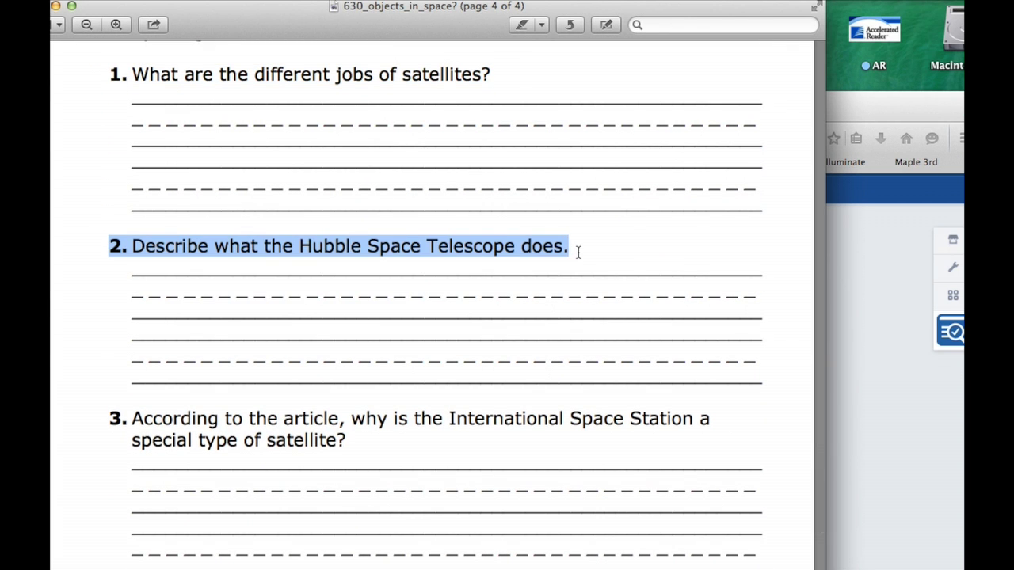
{"action": "left_click", "coordinate": [887, 344]}
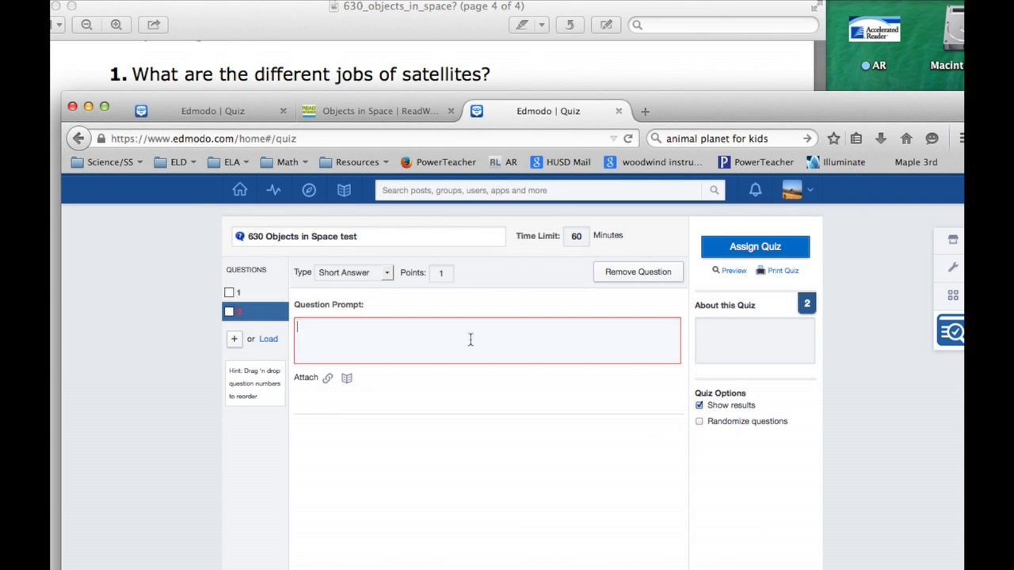
{"action": "key", "text": "super+v"}
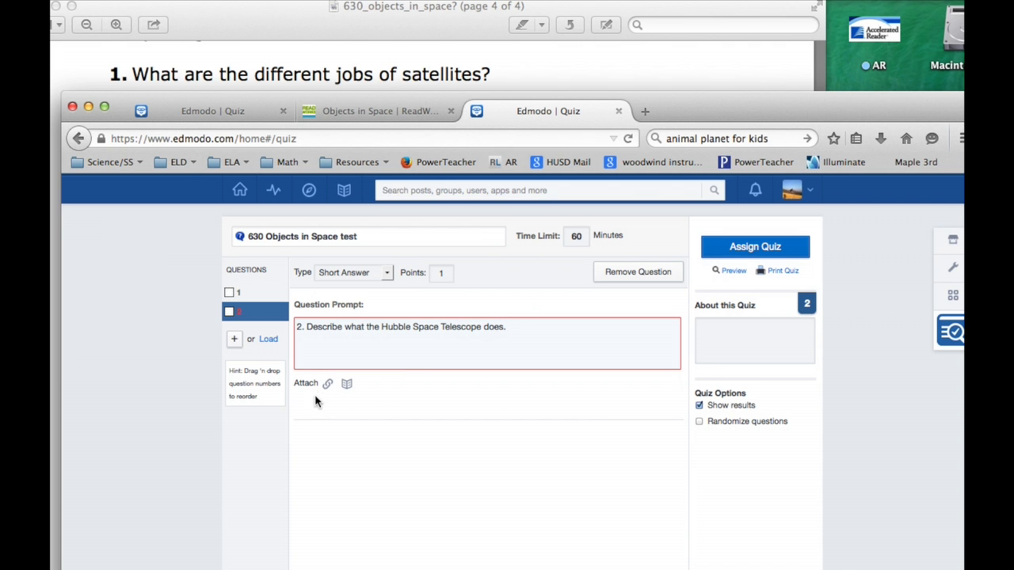
Add questions 3 and 4 with prompts copied from the PDF, the last being "4. What is this passage mostly about?".
{"action": "left_click", "coordinate": [234, 338]}
{"action": "key", "text": "super+Tab"}
{"action": "scroll", "coordinate": [129, 310], "scroll_direction": "down", "scroll_amount": 5}
{"action": "left_click_drag", "start_coordinate": [109, 288], "coordinate": [457, 296]}
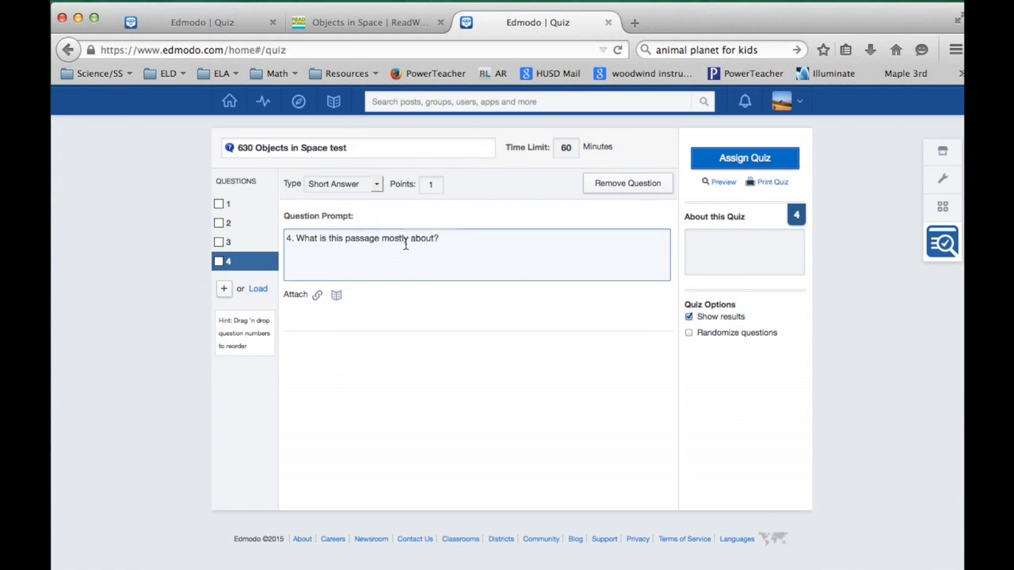
Assign the quiz with a due date of 02/27/2015 and add it to the gradebook.
{"action": "left_click", "coordinate": [731, 163]}
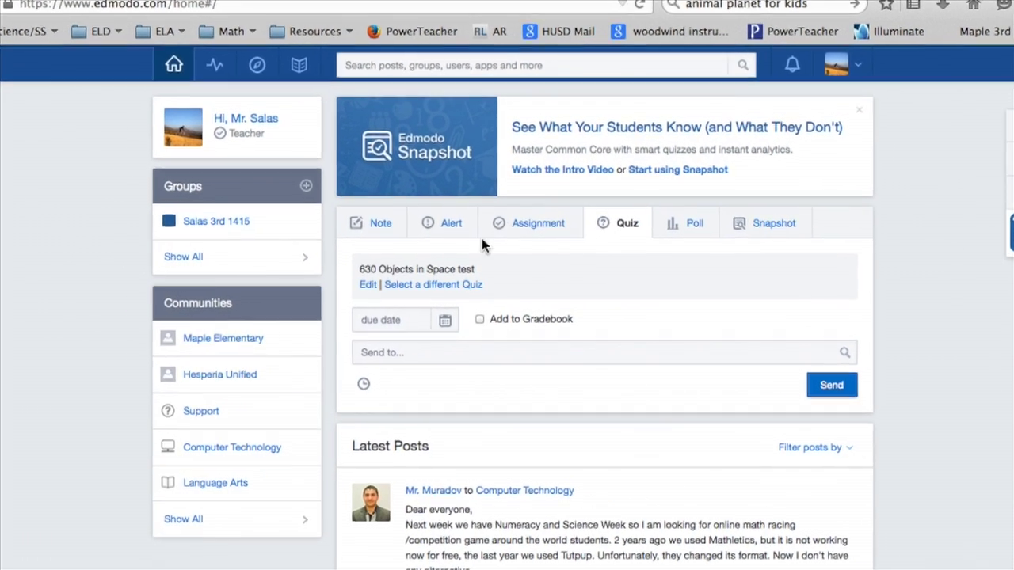
{"action": "left_click", "coordinate": [445, 321]}
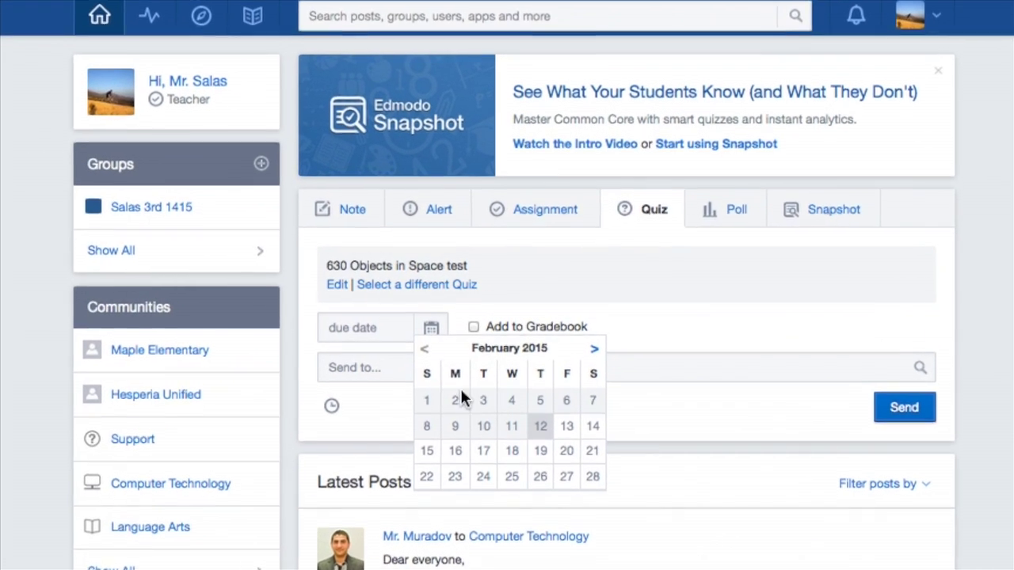
{"action": "left_click", "coordinate": [571, 489]}
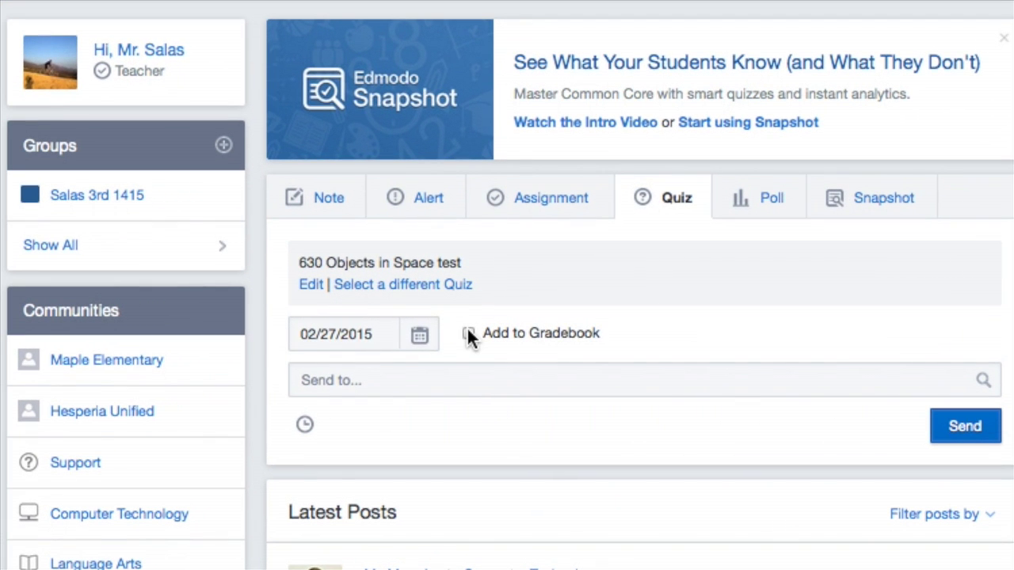
{"action": "left_click", "coordinate": [468, 334]}
Address the quiz to the teacher's own 3rd 1415 class group.
{"action": "left_click", "coordinate": [364, 381]}
{"action": "type", "text": "salas"}
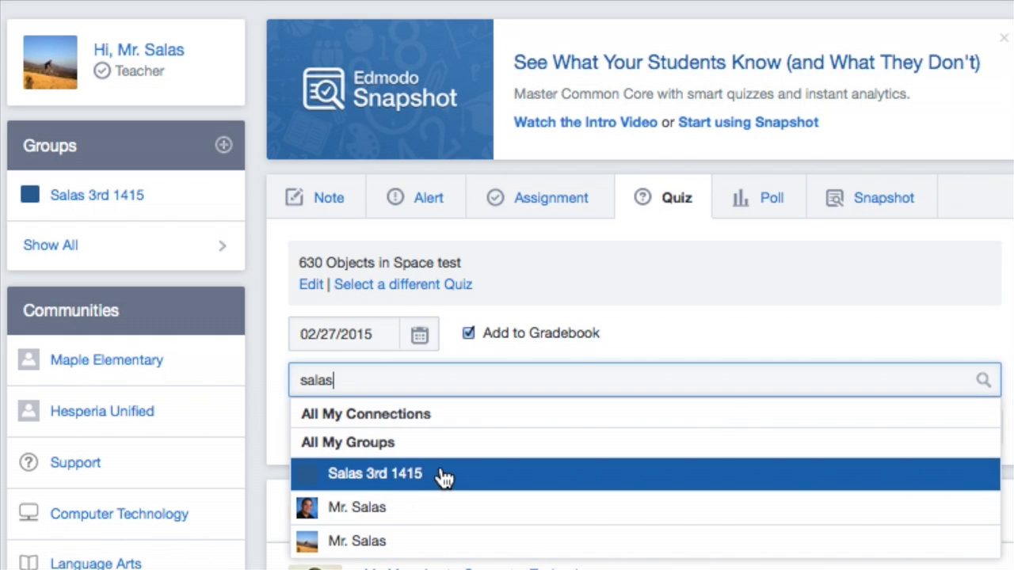
{"action": "left_click", "coordinate": [444, 475]}
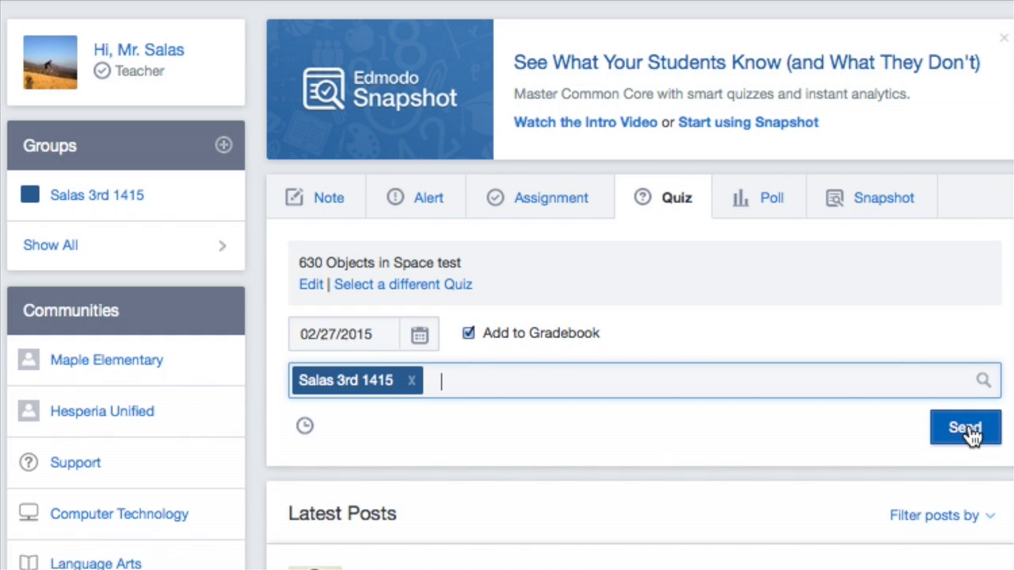
{"action": "left_click", "coordinate": [306, 428]}
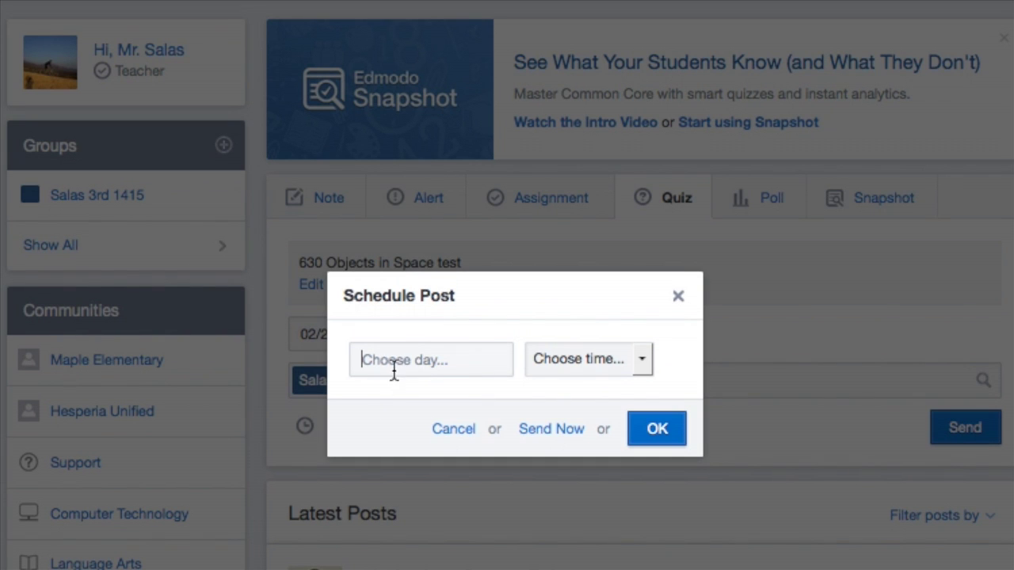
{"action": "left_click", "coordinate": [418, 358]}
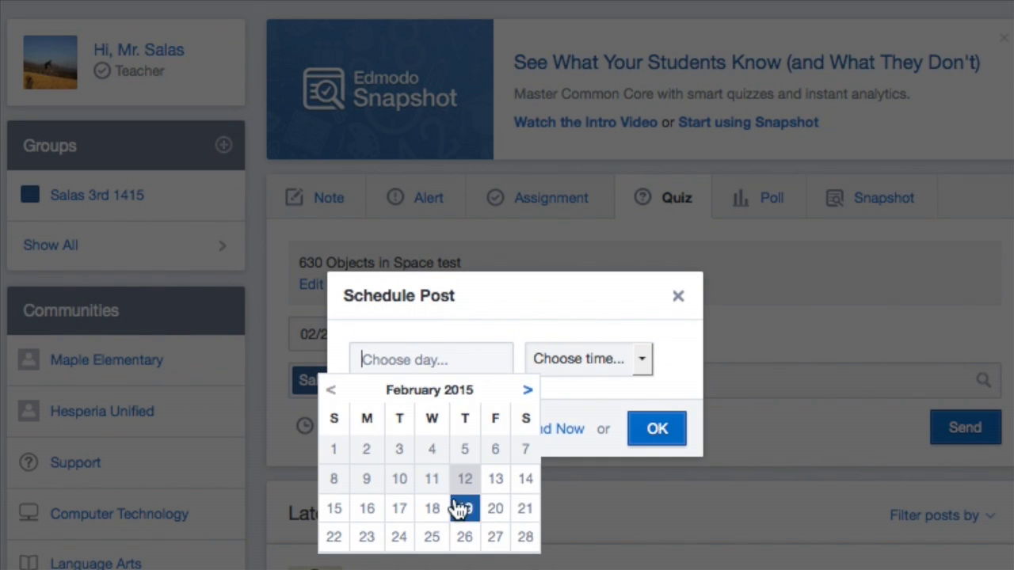
{"action": "left_click", "coordinate": [491, 477]}
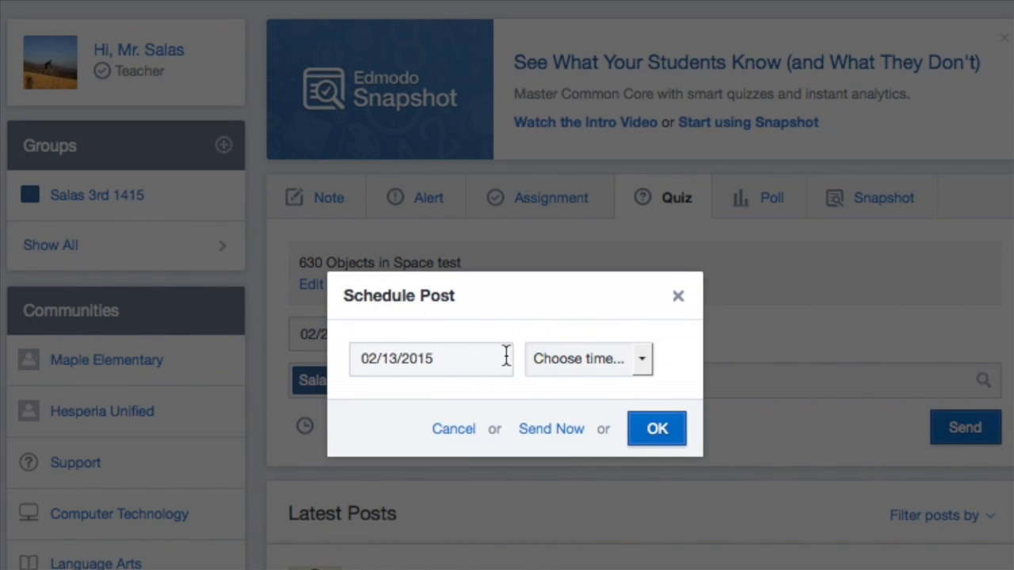
{"action": "left_click", "coordinate": [638, 358]}
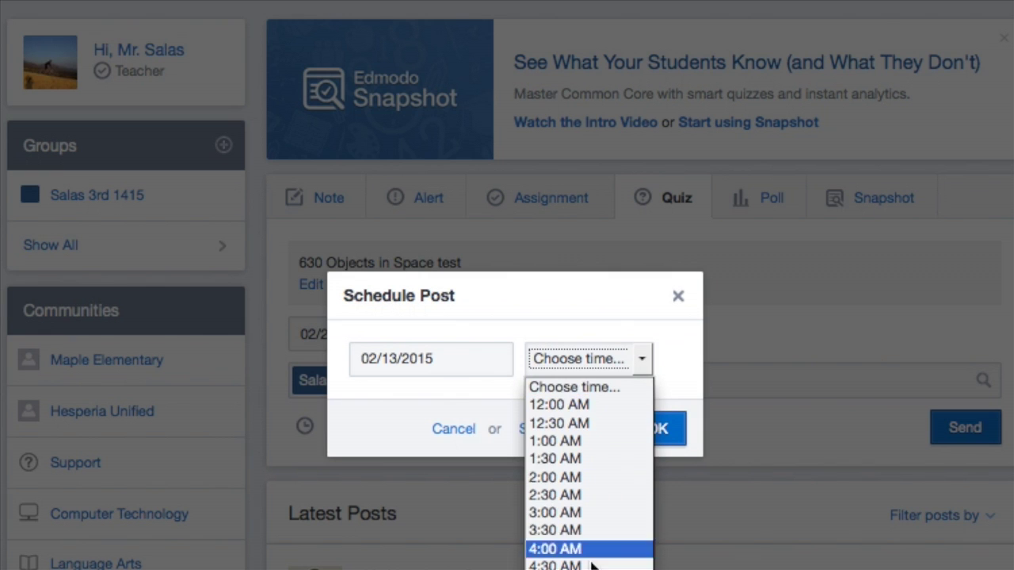
{"action": "scroll", "coordinate": [586, 480], "scroll_direction": "down", "scroll_amount": 3}
{"action": "scroll", "coordinate": [589, 475], "scroll_direction": "down", "scroll_amount": 3}
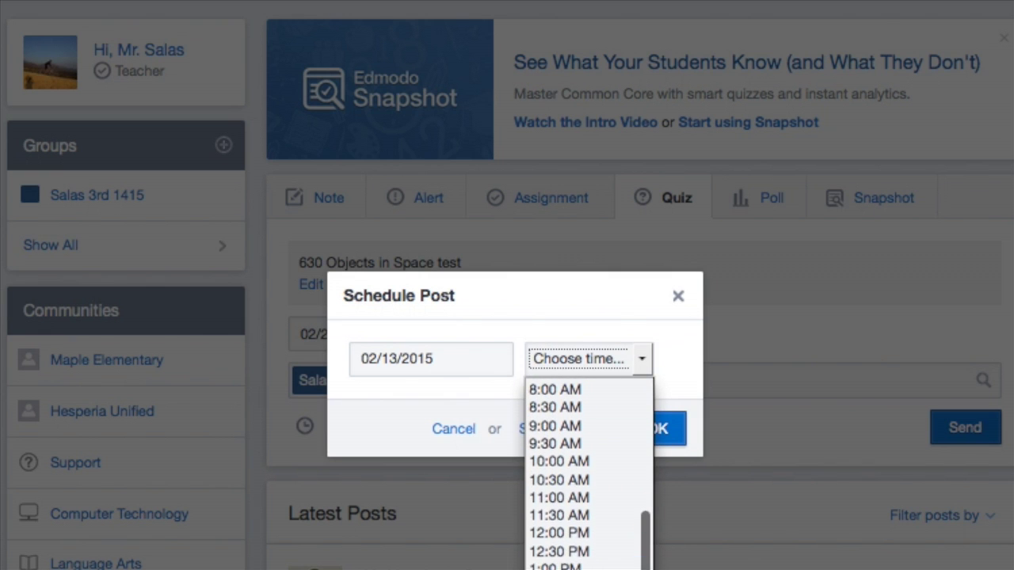
{"action": "left_click", "coordinate": [568, 458]}
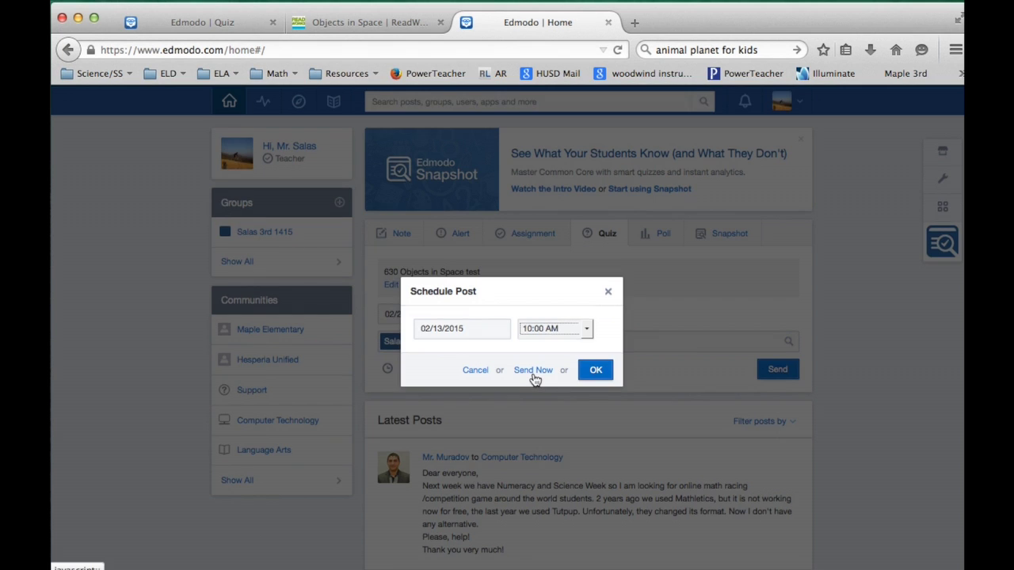
{"action": "left_click", "coordinate": [552, 429]}
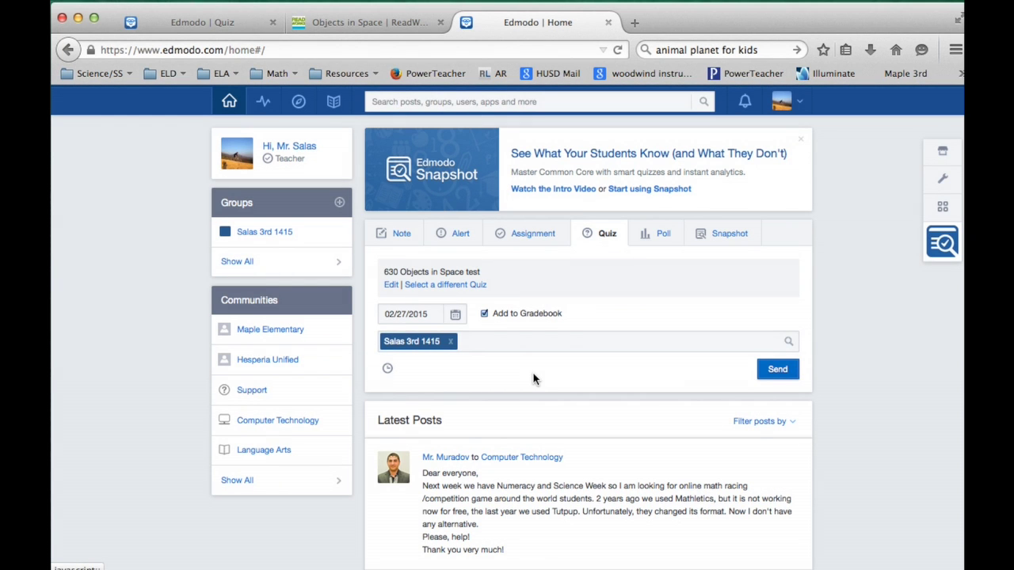
Send the quiz to the selected class group immediately.
{"action": "left_click", "coordinate": [774, 376]}
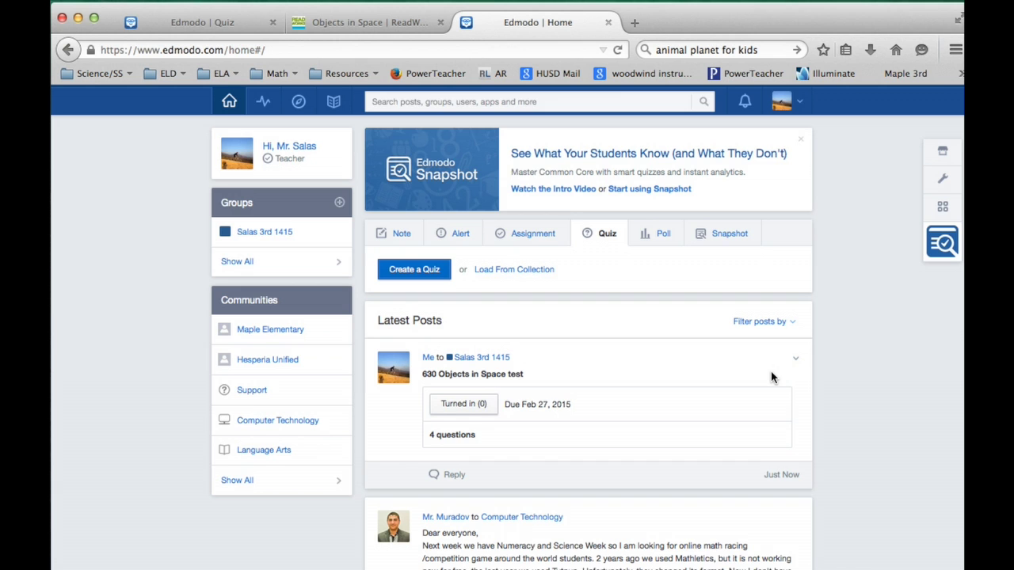
{"action": "scroll", "coordinate": [729, 380], "scroll_direction": "down", "scroll_amount": 3}
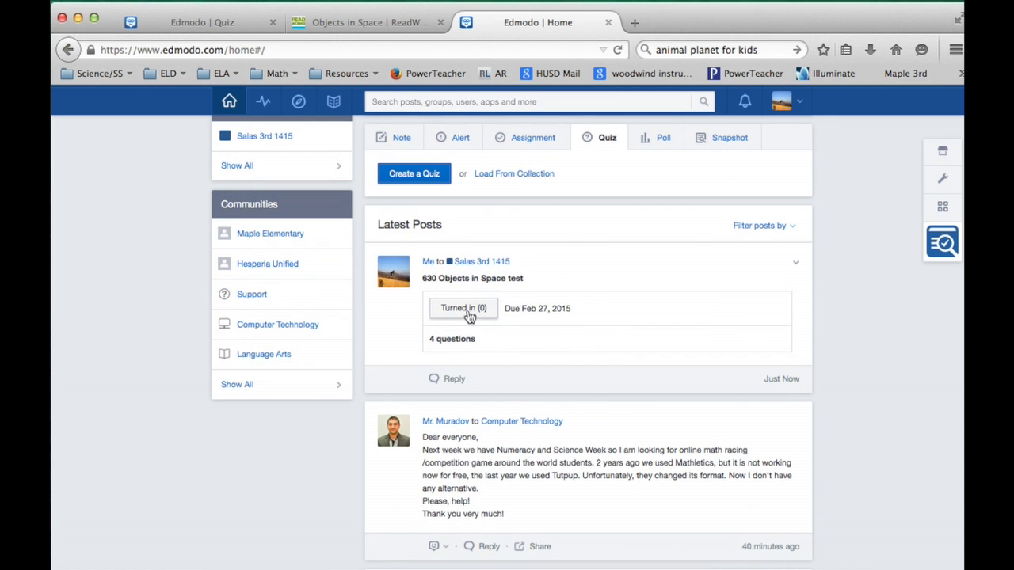
Open the overview of the graded 630 Objects in Space quiz and examine the correct percentages in its question breakdown.
{"action": "key", "text": "ctrl+Tab"}
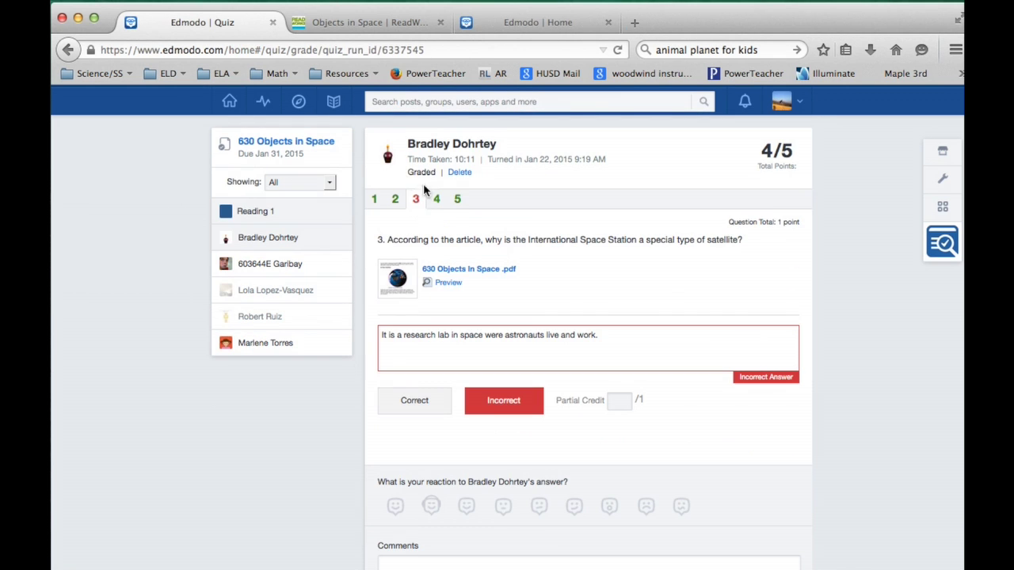
{"action": "left_click", "coordinate": [285, 143]}
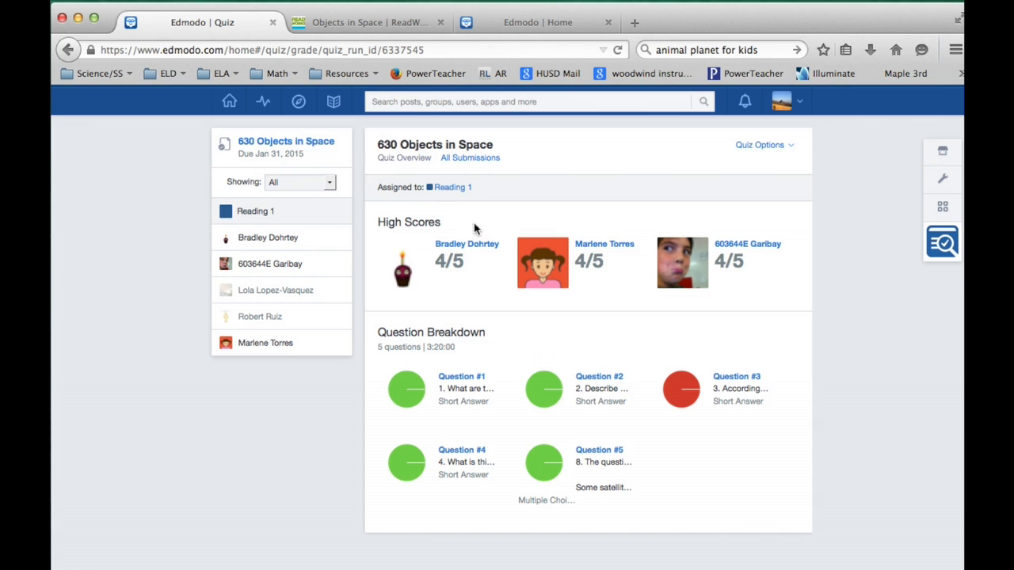
{"action": "mouse_move", "coordinate": [414, 388]}
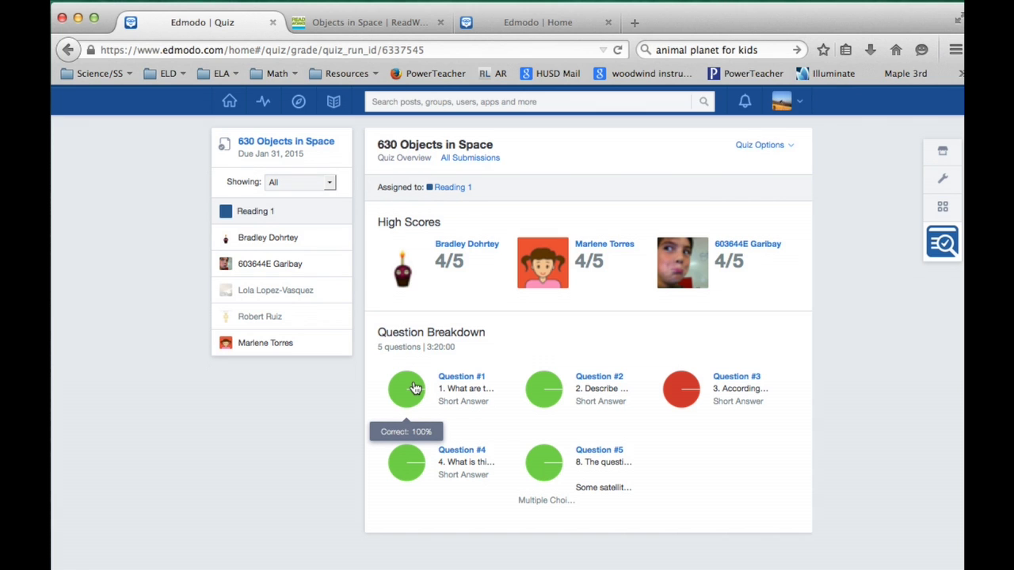
{"action": "mouse_move", "coordinate": [560, 388]}
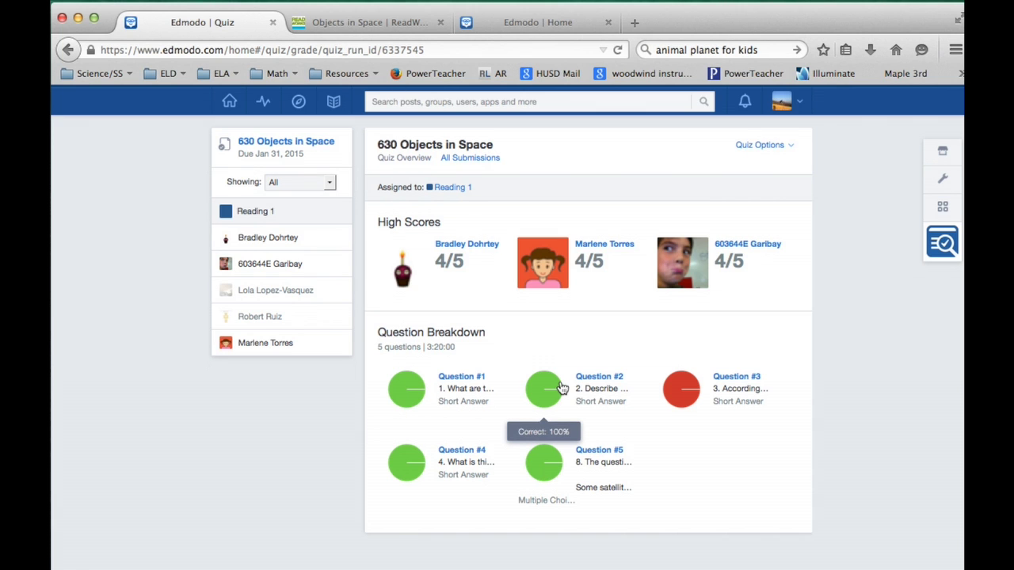
{"action": "mouse_move", "coordinate": [550, 454]}
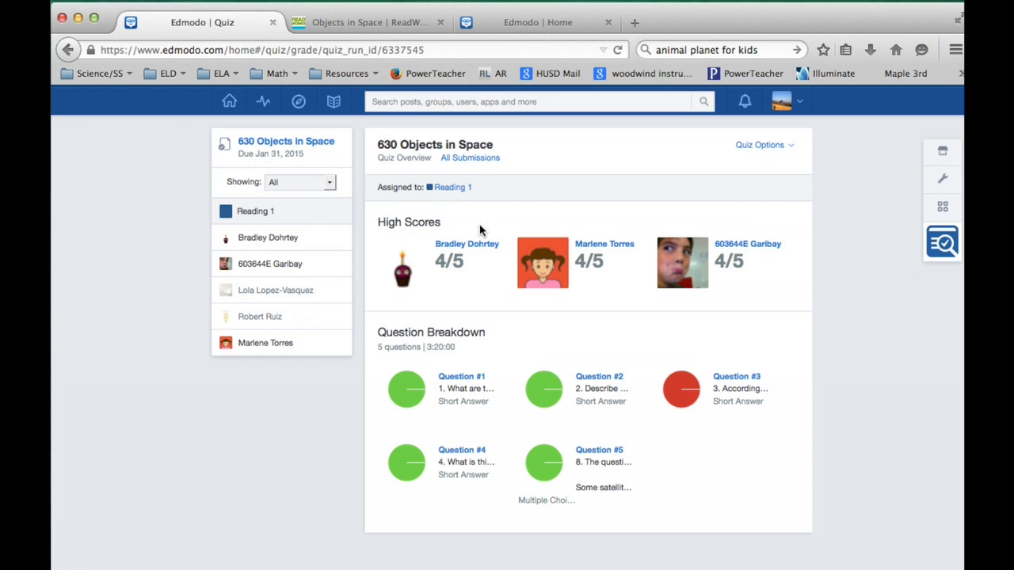
{"action": "mouse_move", "coordinate": [681, 391]}
Open the first student's answer to question 3 and try grading it Correct before setting it back to Incorrect.
{"action": "left_click", "coordinate": [267, 240]}
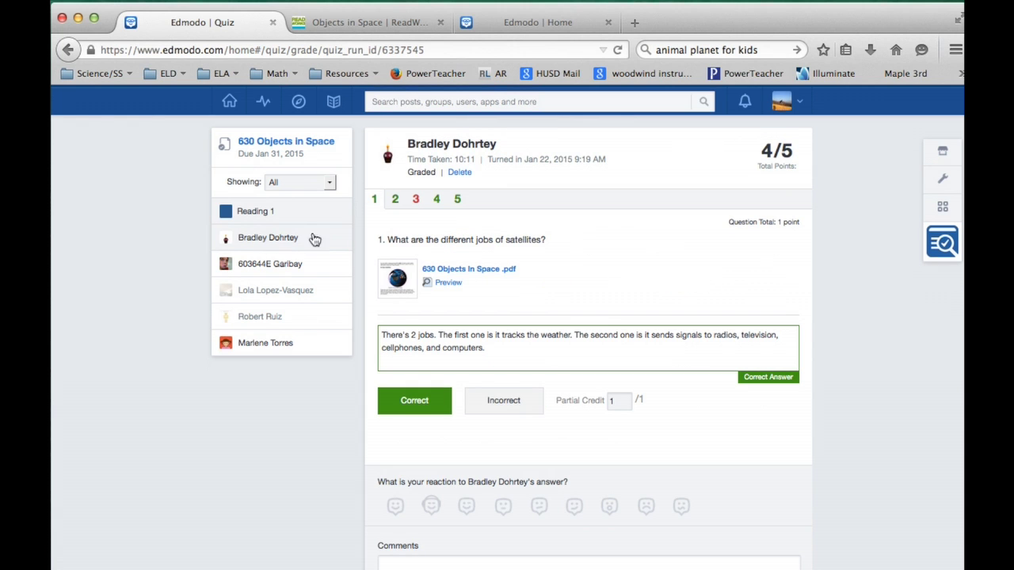
{"action": "left_click", "coordinate": [416, 201]}
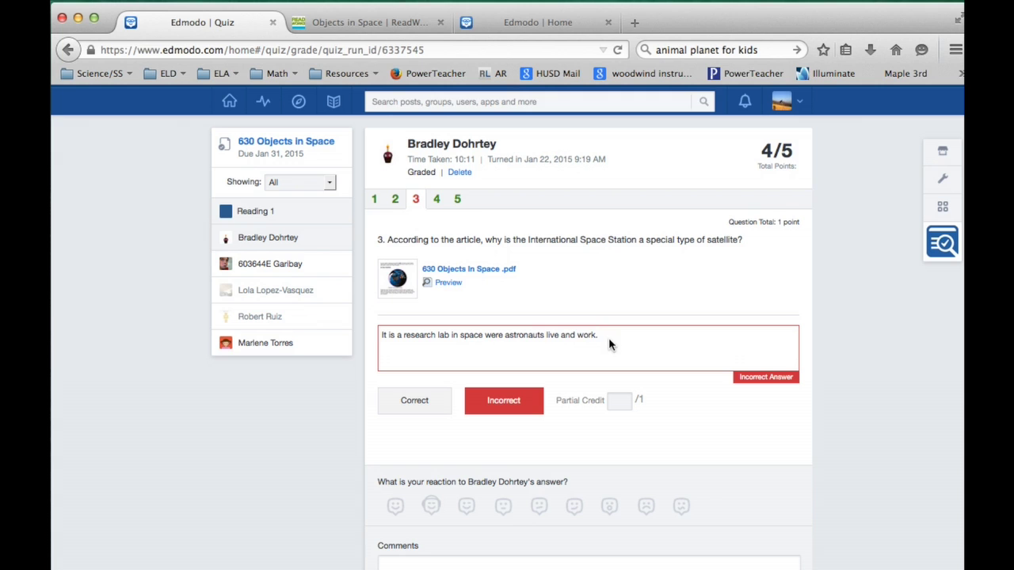
{"action": "left_click", "coordinate": [416, 409]}
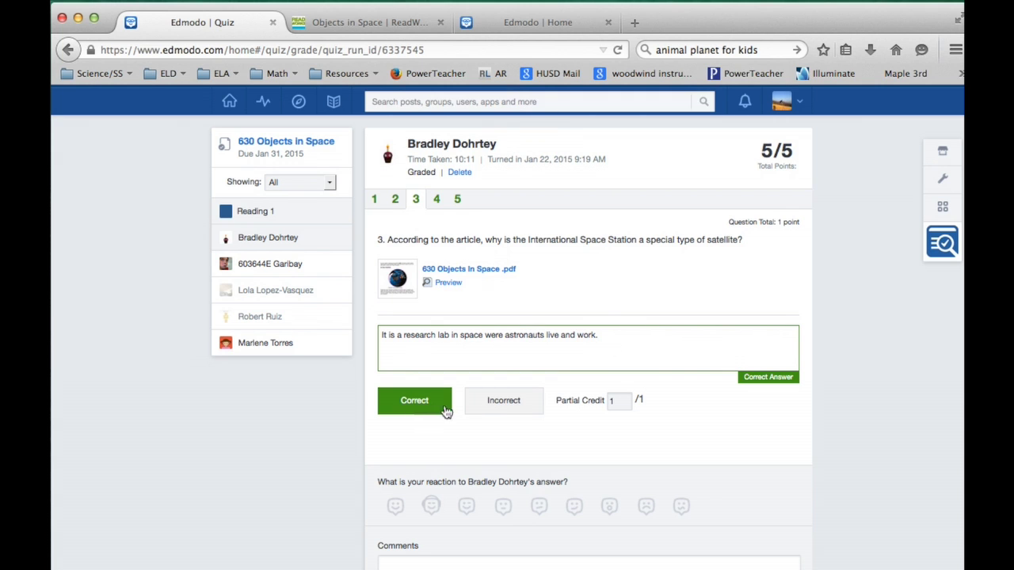
{"action": "left_click", "coordinate": [491, 400]}
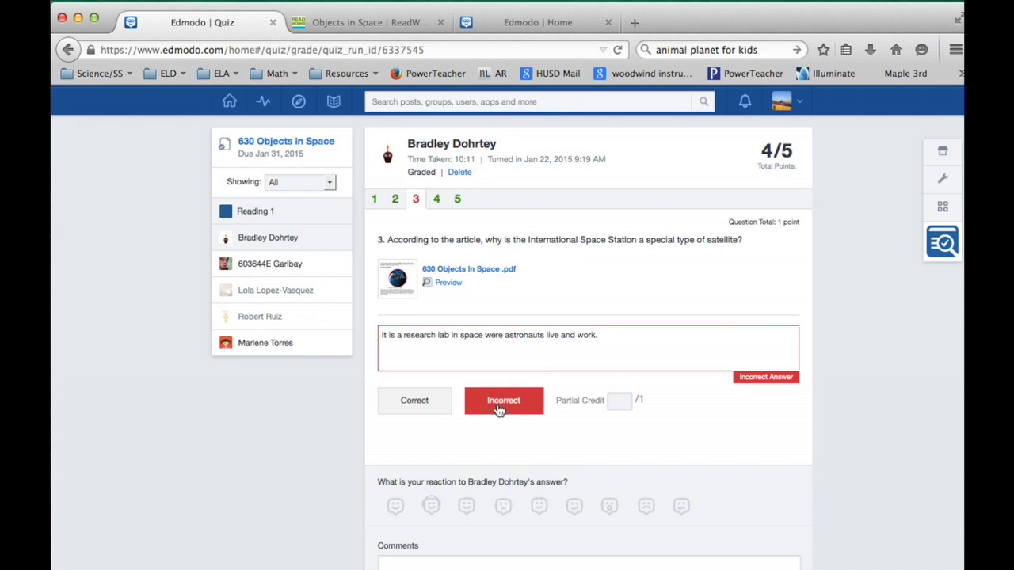
{"action": "scroll", "coordinate": [502, 407], "scroll_direction": "down", "scroll_amount": 2}
Review the answers to question 3 from the other two students who turned in the quiz.
{"action": "left_click", "coordinate": [261, 264]}
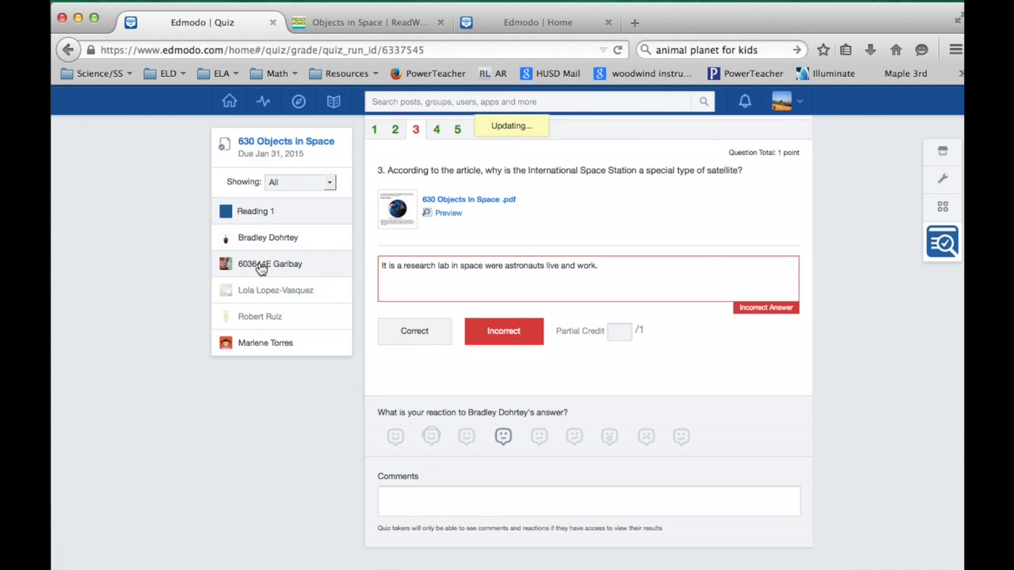
{"action": "left_click", "coordinate": [416, 134]}
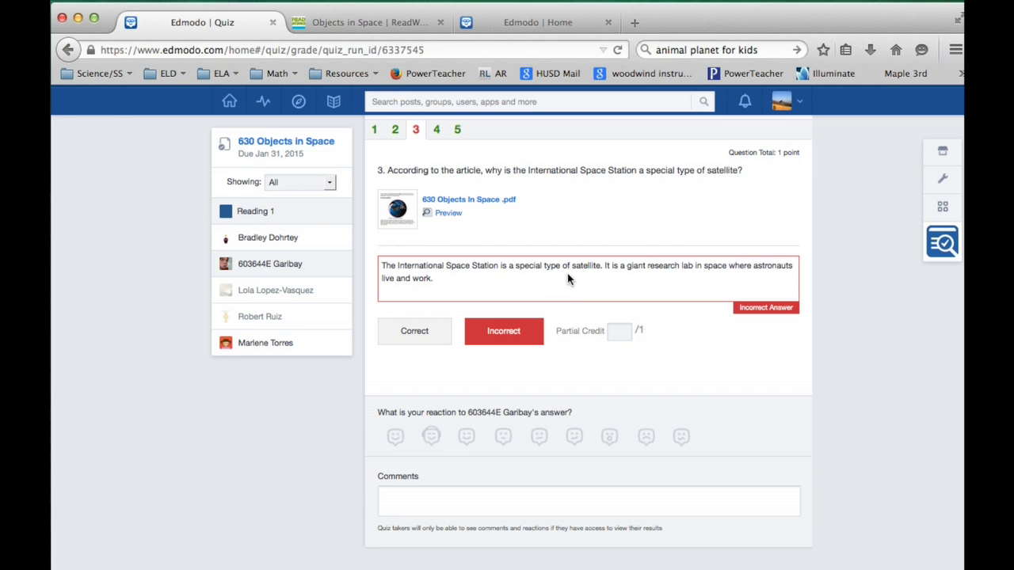
{"action": "left_click", "coordinate": [263, 344]}
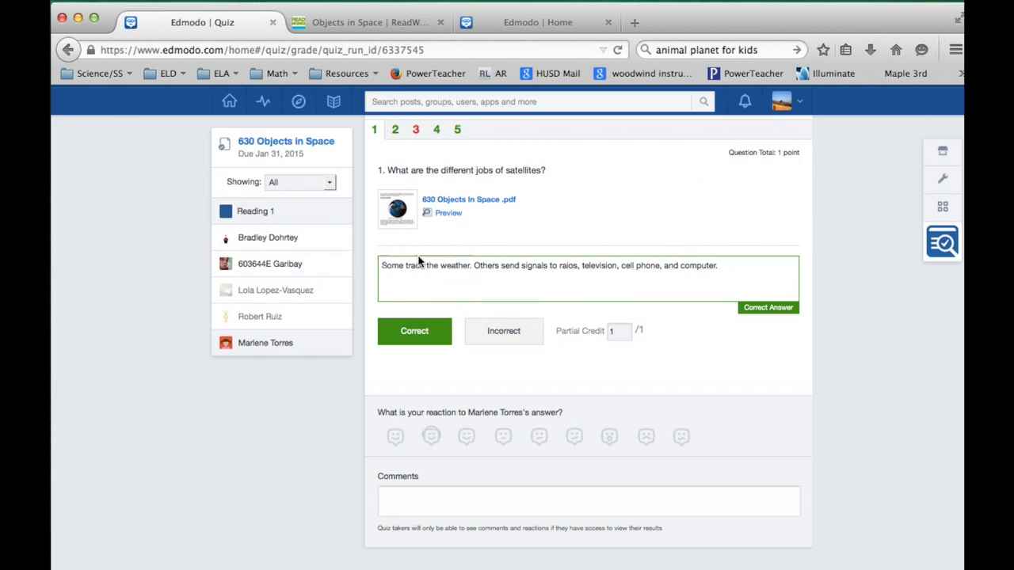
{"action": "left_click", "coordinate": [416, 129]}
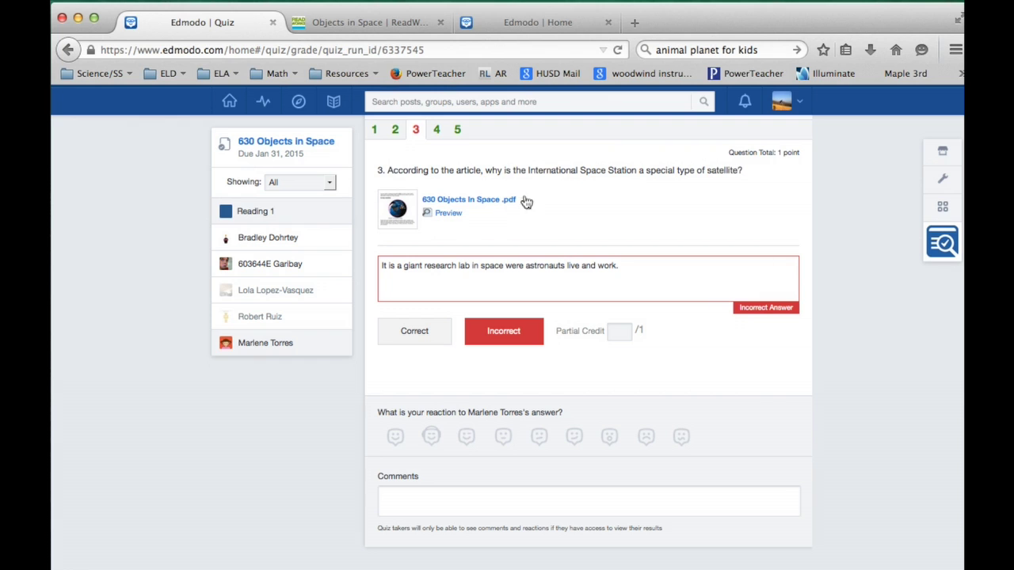
{"action": "left_click_drag", "start_coordinate": [486, 175], "coordinate": [517, 177]}
{"action": "left_click", "coordinate": [538, 282]}
Switch to 630_objects_in_space.pdf in Preview and select the sentence "A satellite is an object that orbits a planet." on page 1.
{"action": "left_click_drag", "start_coordinate": [747, 16], "coordinate": [730, 128]}
{"action": "key", "text": "super+Tab"}
{"action": "scroll", "coordinate": [579, 391], "scroll_direction": "down", "scroll_amount": 10}
{"action": "scroll", "coordinate": [578, 397], "scroll_direction": "down", "scroll_amount": 1}
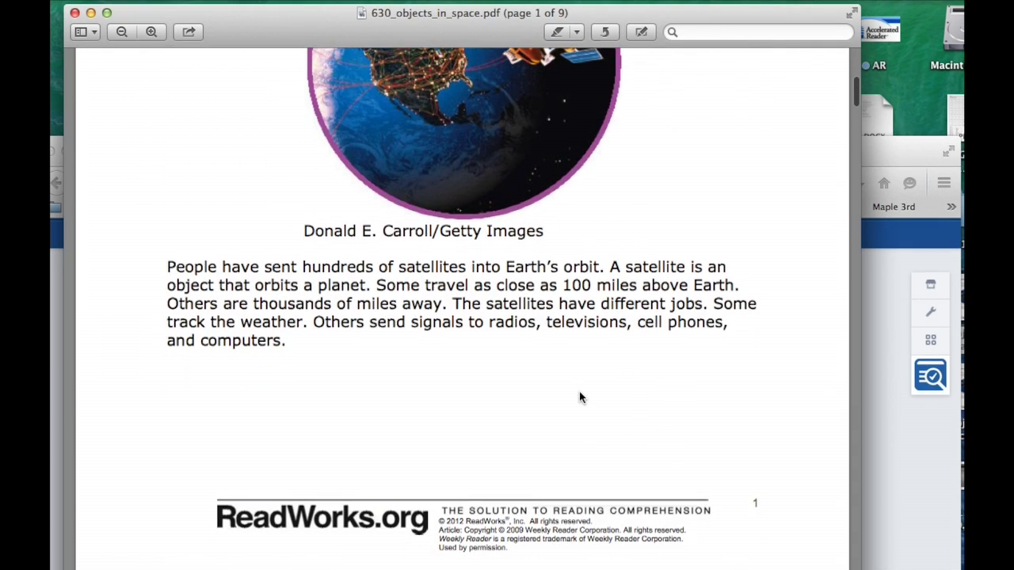
{"action": "left_click_drag", "start_coordinate": [609, 267], "coordinate": [368, 277]}
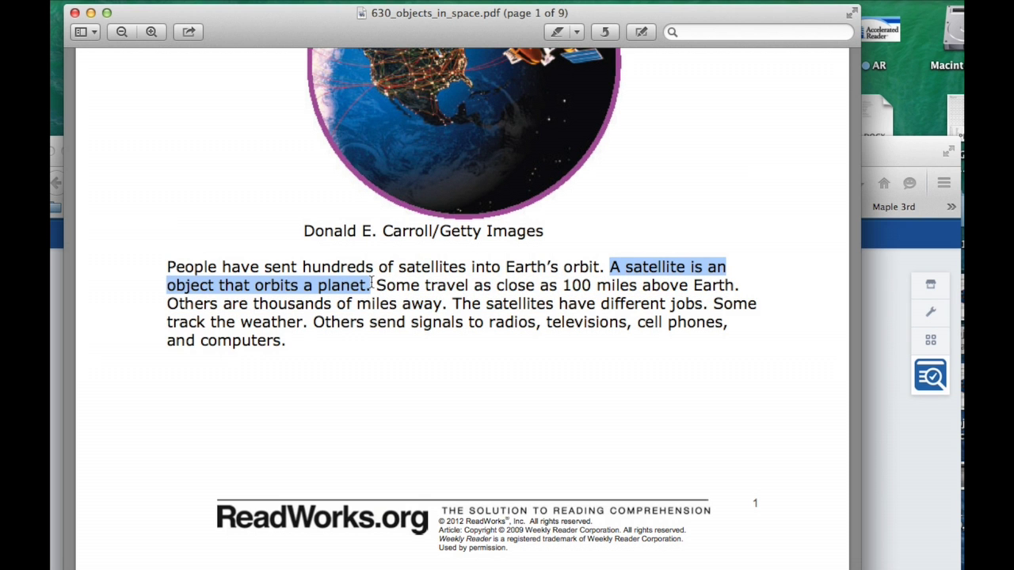
On page 3, select "The International Space Station is a special type of satellite." and the paragraph's text from "astronauts live and work" onward.
{"action": "scroll", "coordinate": [436, 364], "scroll_direction": "down", "scroll_amount": 15}
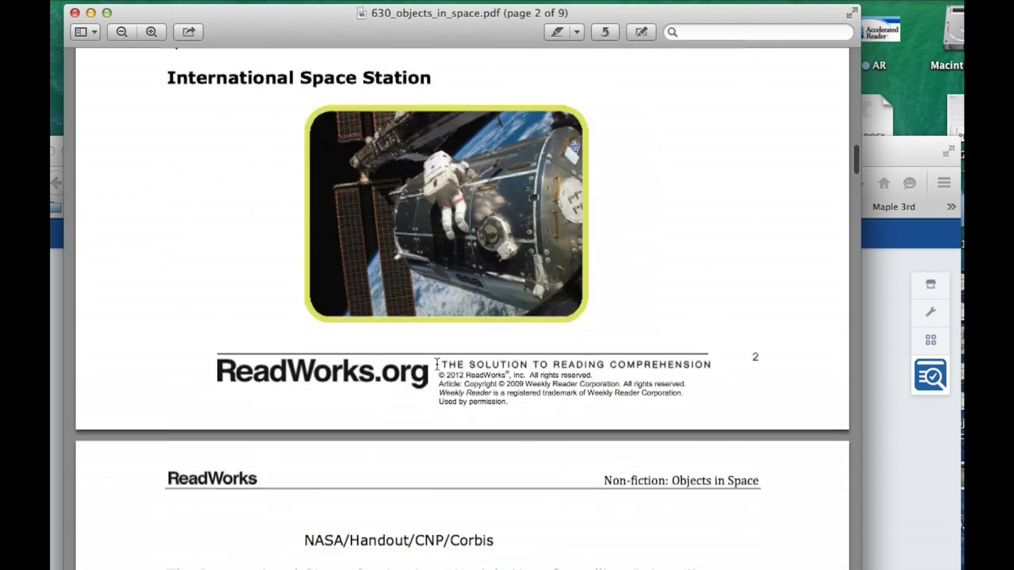
{"action": "scroll", "coordinate": [436, 364], "scroll_direction": "down", "scroll_amount": 5}
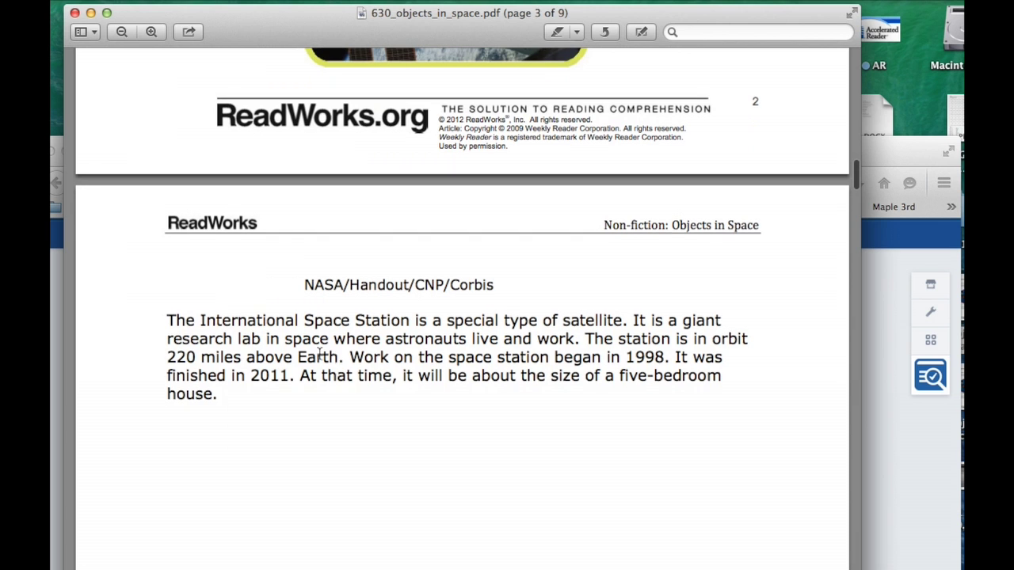
{"action": "left_click_drag", "start_coordinate": [168, 320], "coordinate": [625, 320]}
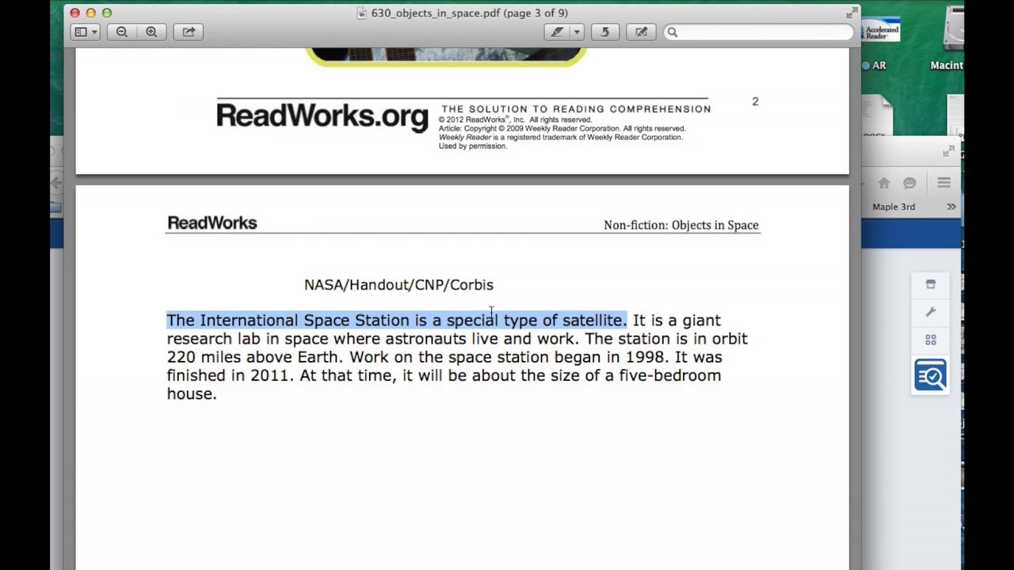
{"action": "left_click_drag", "start_coordinate": [365, 338], "coordinate": [437, 390]}
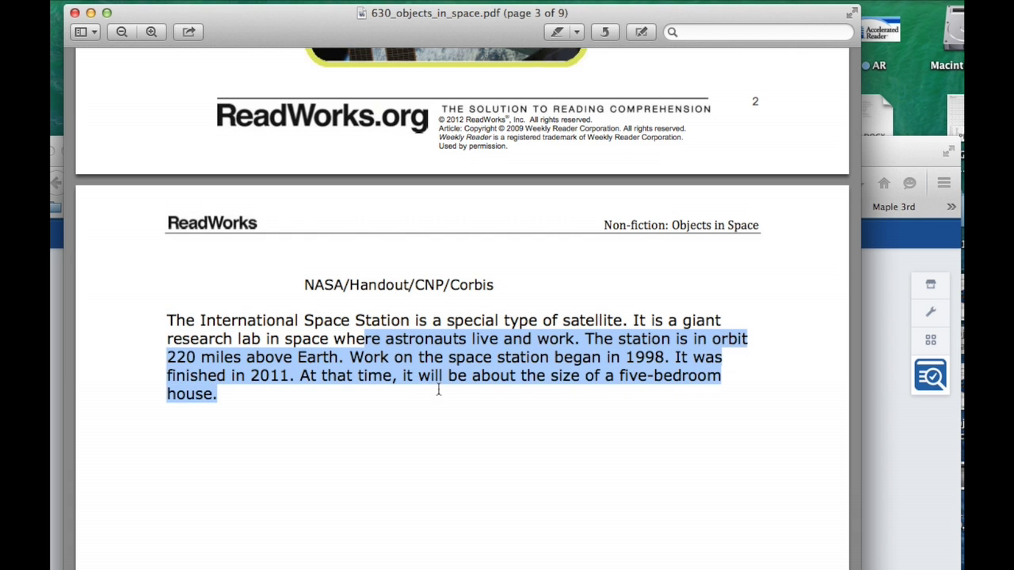
Return to page 1 of the PDF and select the sentence defining a satellite again.
{"action": "scroll", "coordinate": [573, 389], "scroll_direction": "up", "scroll_amount": 10}
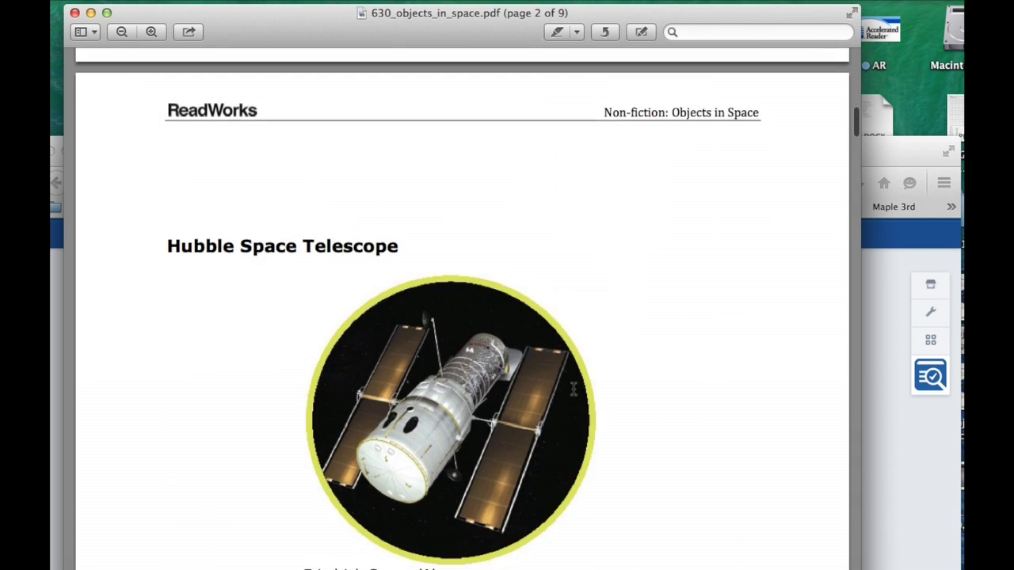
{"action": "scroll", "coordinate": [573, 388], "scroll_direction": "up", "scroll_amount": 8}
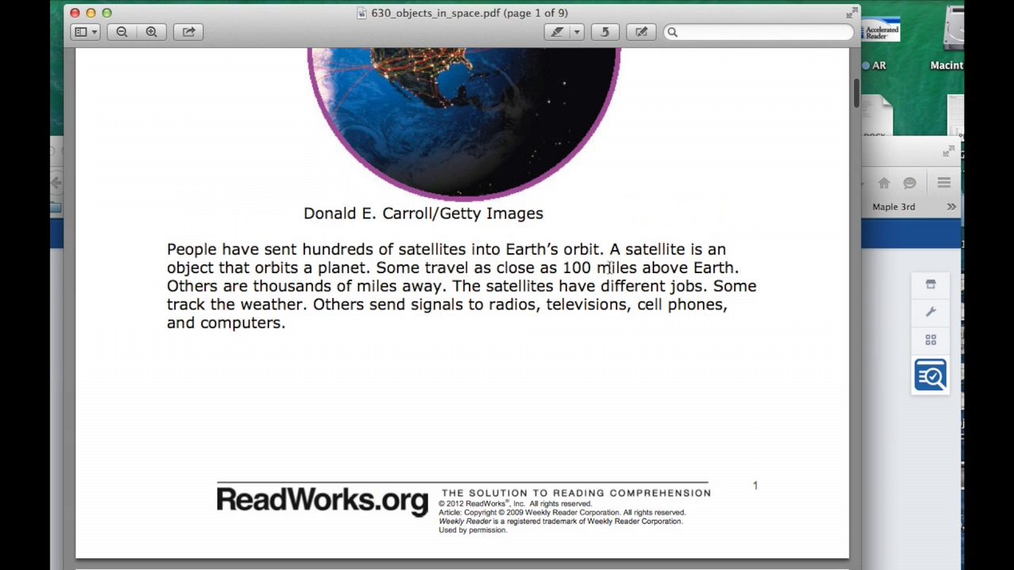
{"action": "left_click_drag", "start_coordinate": [610, 249], "coordinate": [372, 264]}
Find the International Space Station paragraph on page 3 and select "The station is in orbit" as the evidence for question 3.
{"action": "scroll", "coordinate": [517, 317], "scroll_direction": "down", "scroll_amount": 15}
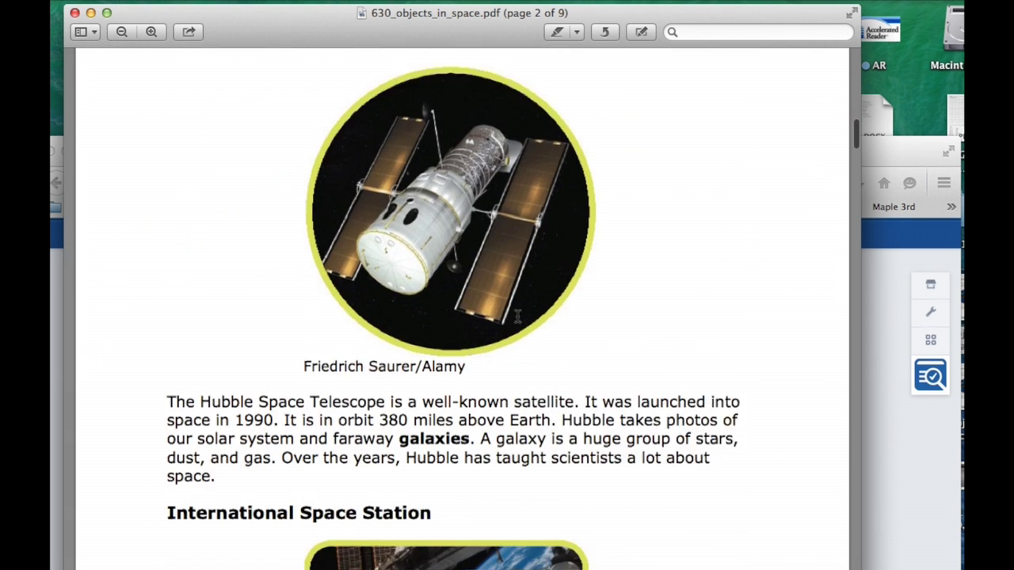
{"action": "scroll", "coordinate": [517, 315], "scroll_direction": "down", "scroll_amount": 3}
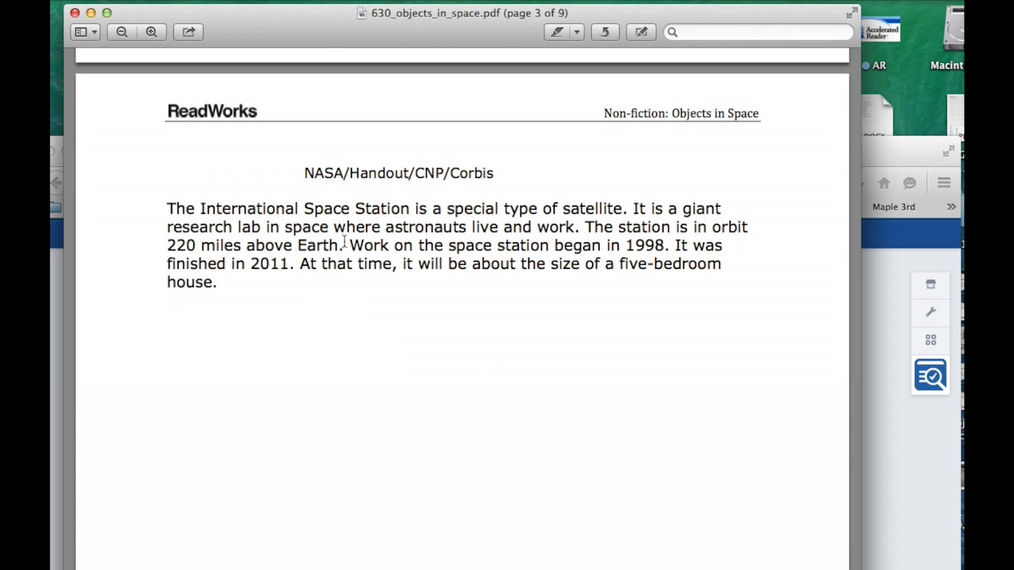
{"action": "left_click_drag", "start_coordinate": [586, 227], "coordinate": [751, 226]}
{"action": "left_click", "coordinate": [751, 227]}
Close the passage PDF and move the browser window with the graded quiz back up the screen.
{"action": "left_click_drag", "start_coordinate": [514, 33], "coordinate": [499, 28]}
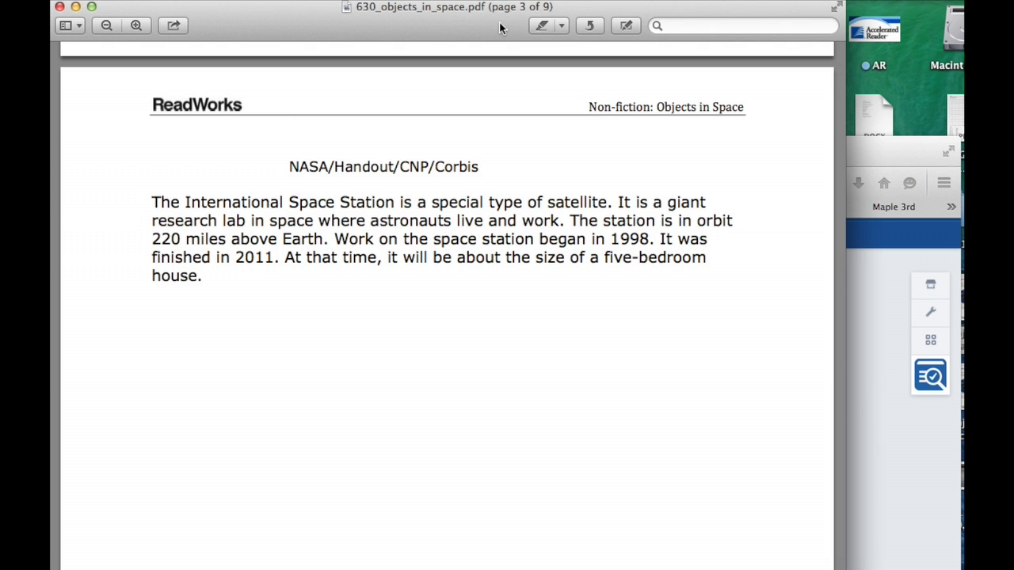
{"action": "left_click", "coordinate": [59, 6]}
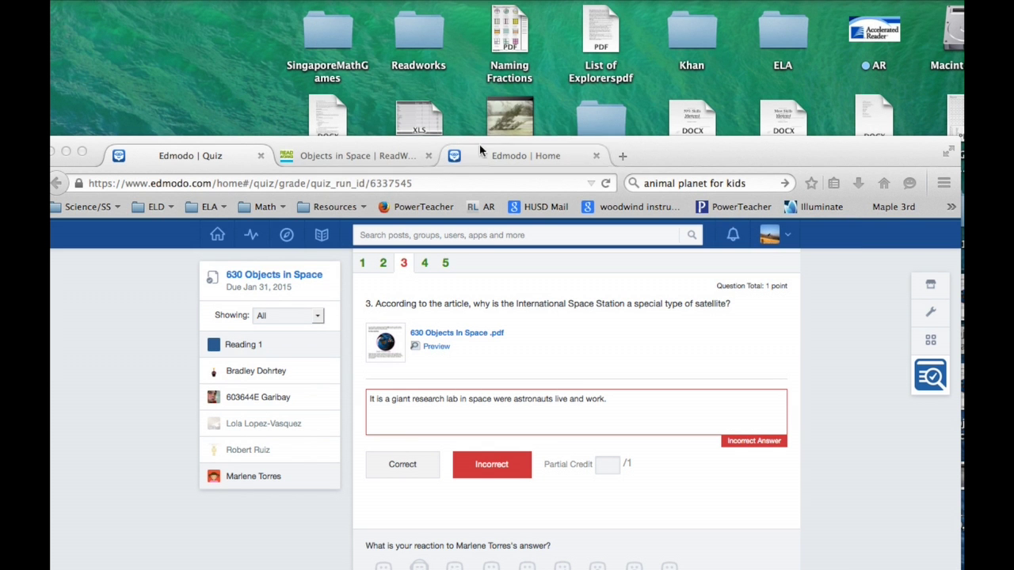
{"action": "left_click_drag", "start_coordinate": [686, 146], "coordinate": [701, 13]}
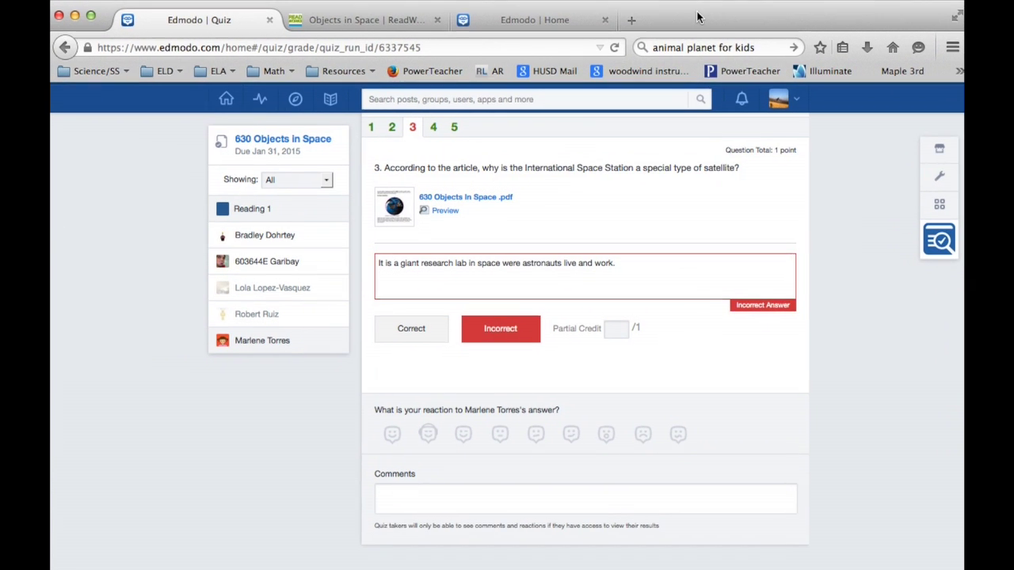